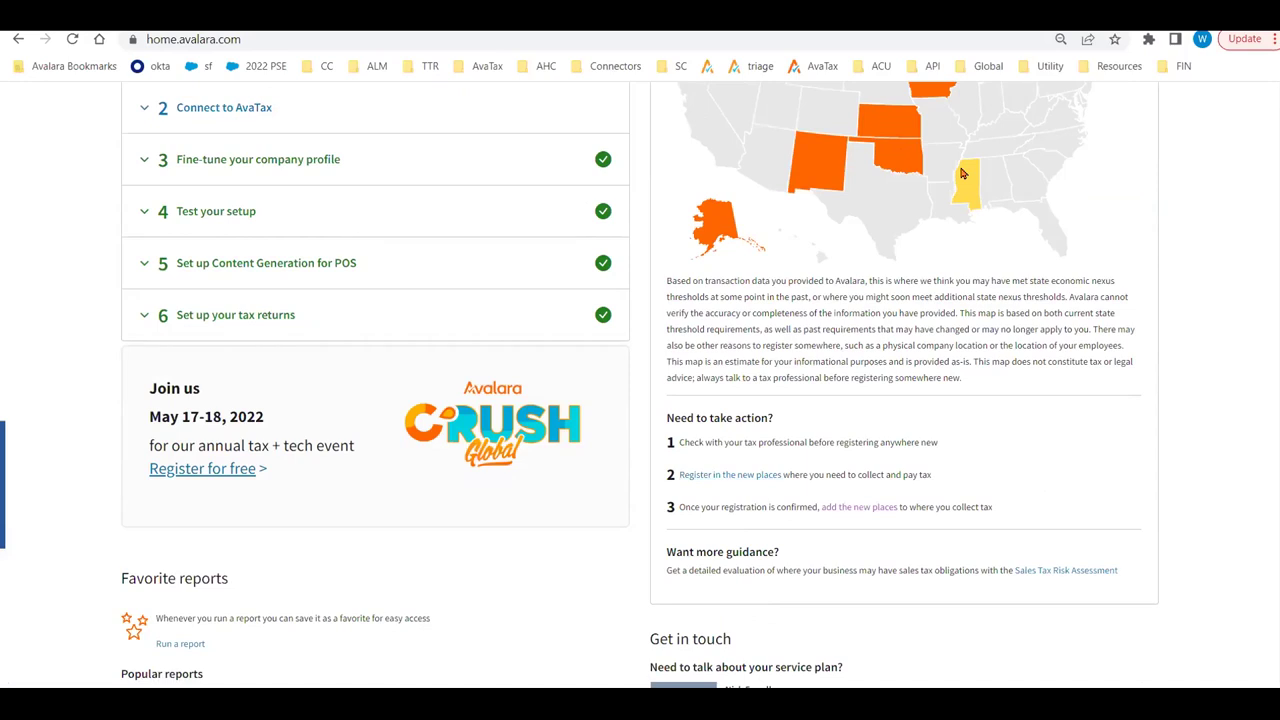
Step: Look over the home dashboard and open the ginned cotton sales invoice from the transactions
scroll(962, 174, "down", 3)
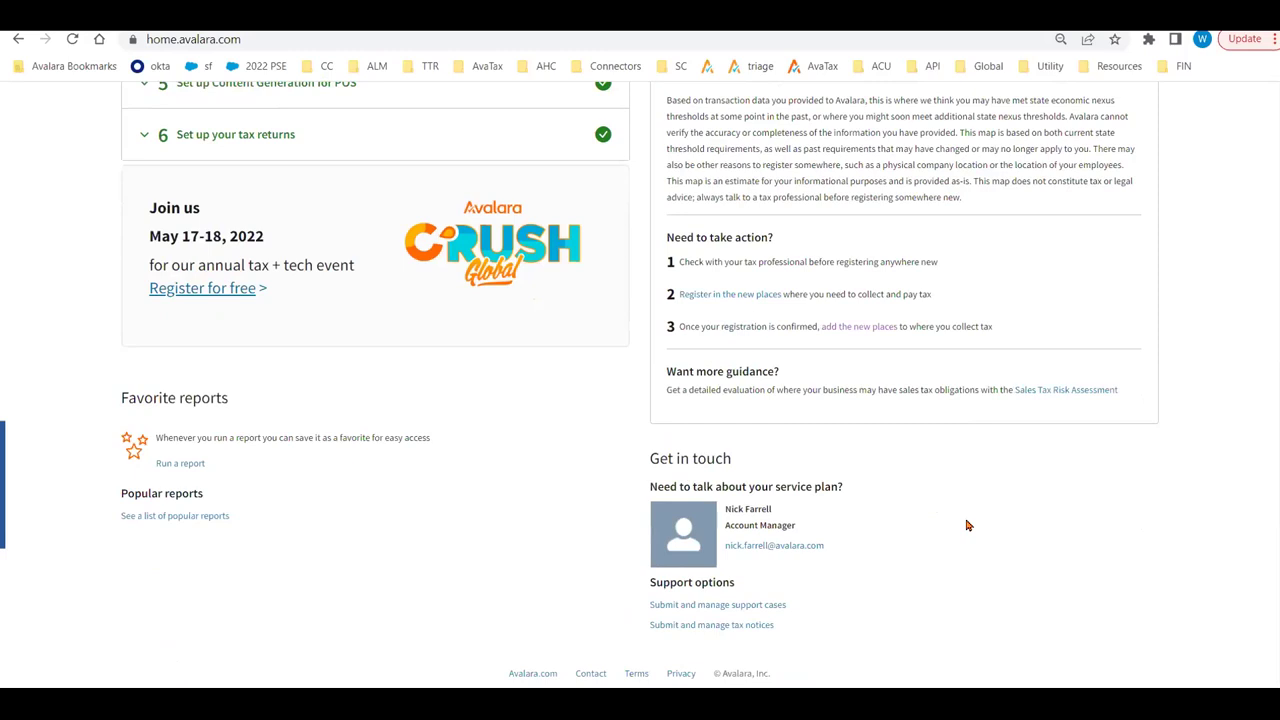
scroll(967, 525, "up", 5)
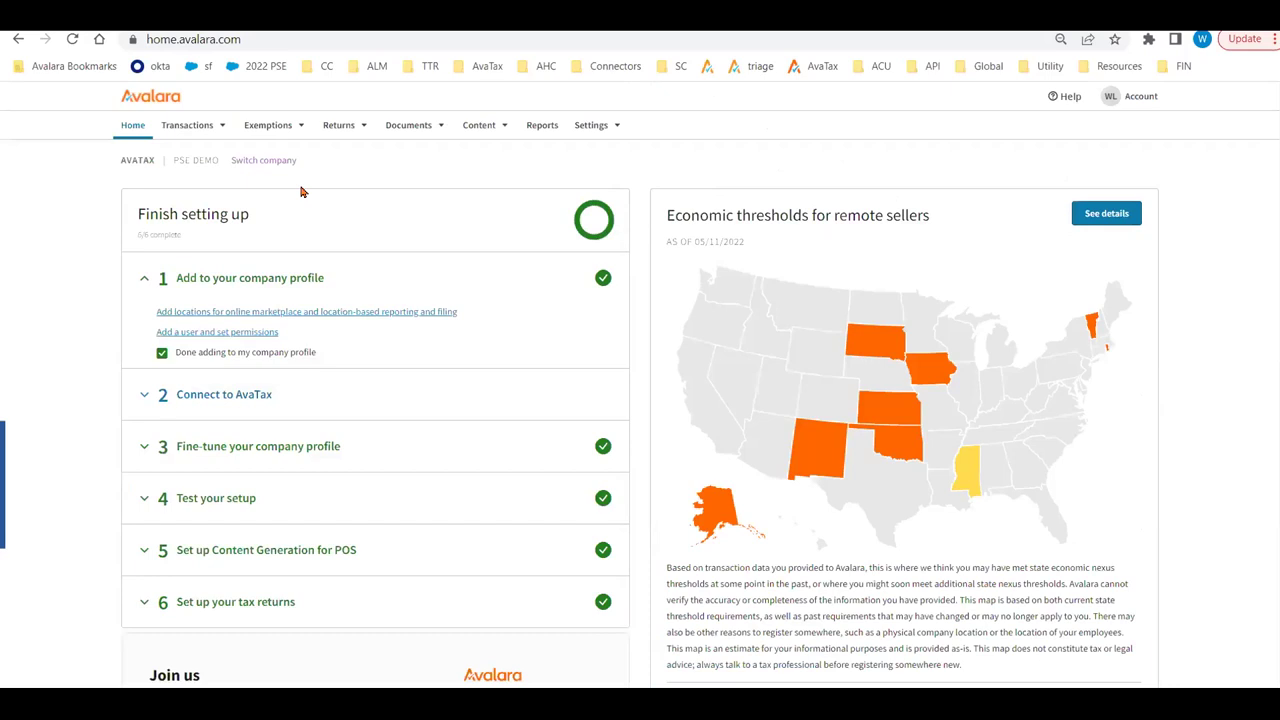
left_click(186, 125)
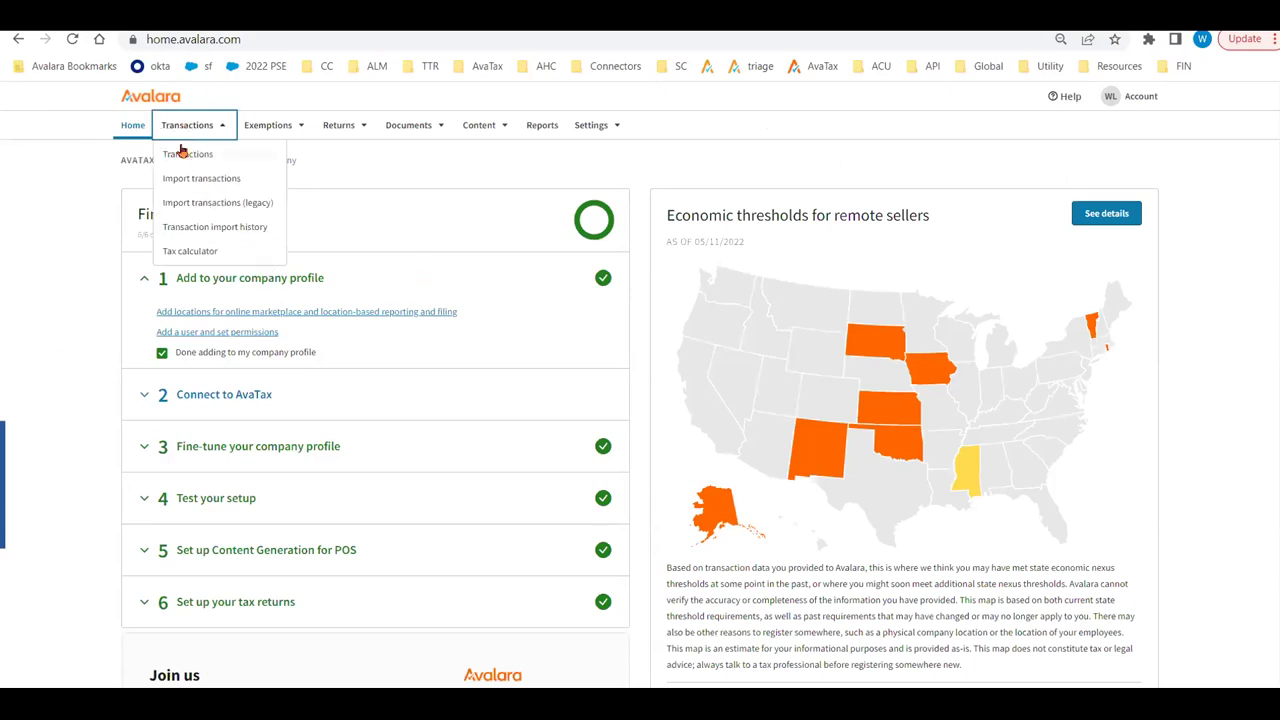
left_click(206, 160)
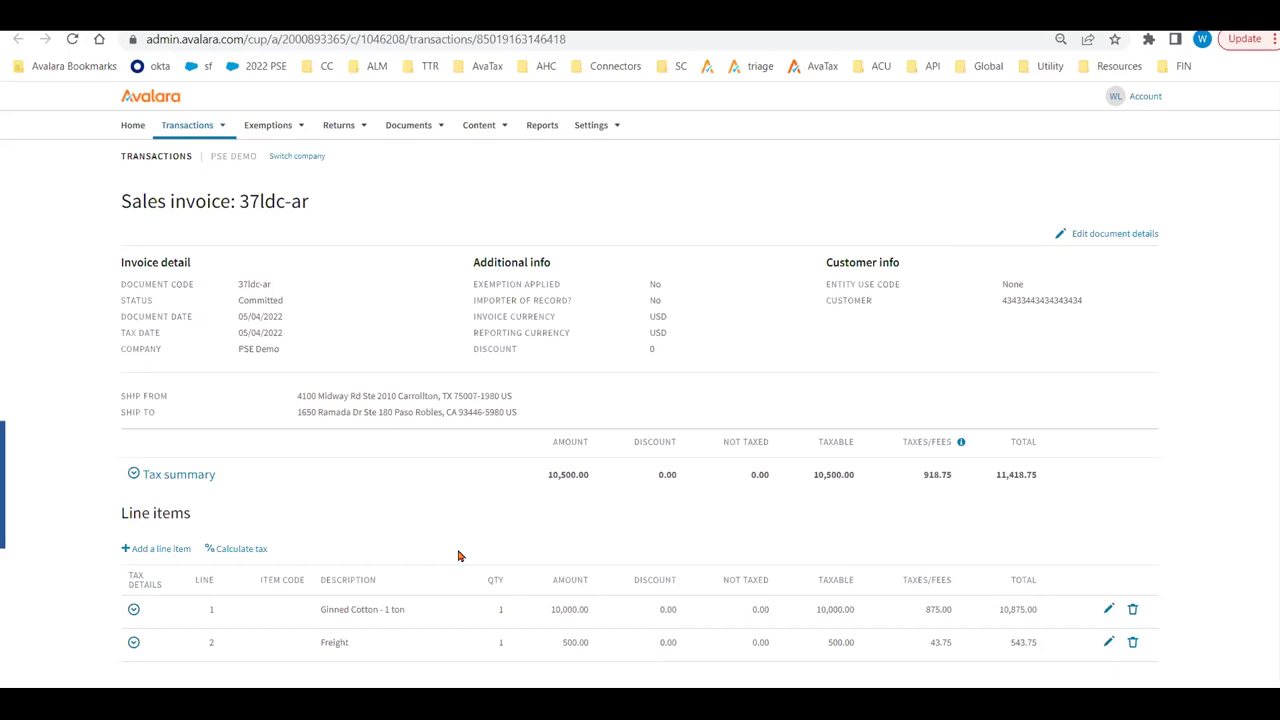
Step: Review the sales invoice's header details and highlight its document status
scroll(458, 556, "down", 2)
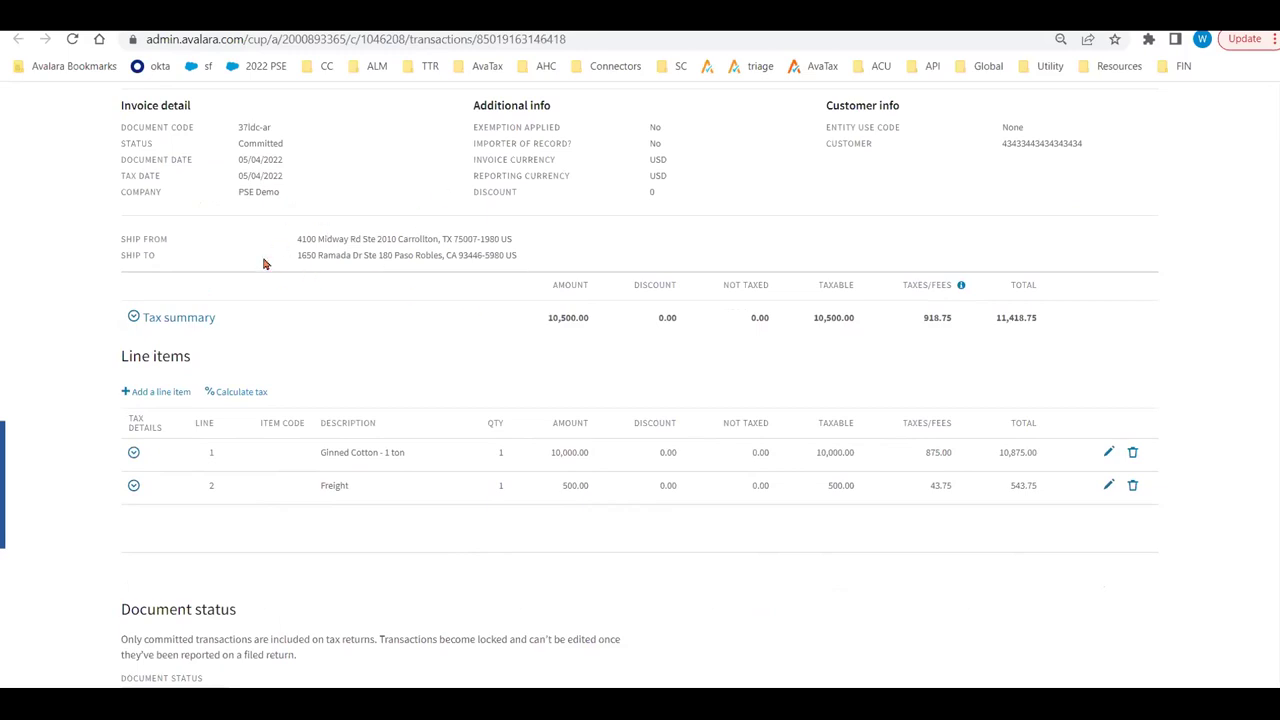
scroll(388, 149, "up", 1)
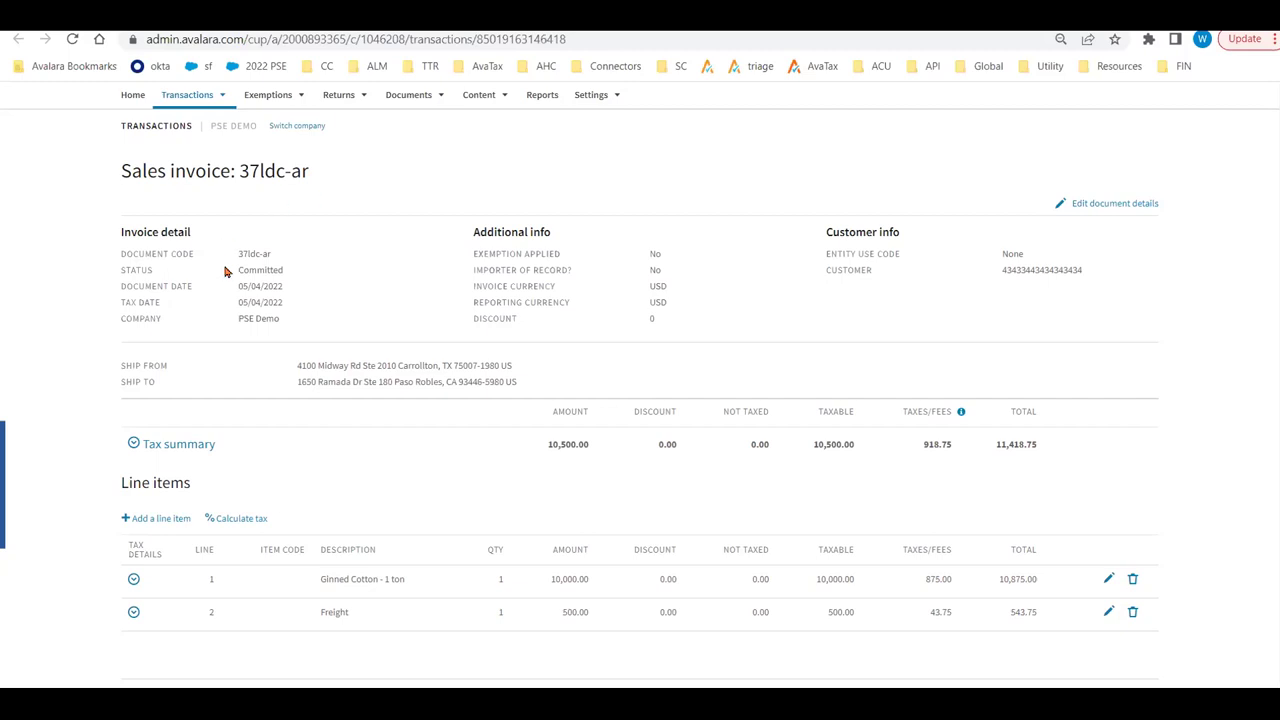
left_click_drag(230, 270, 310, 279)
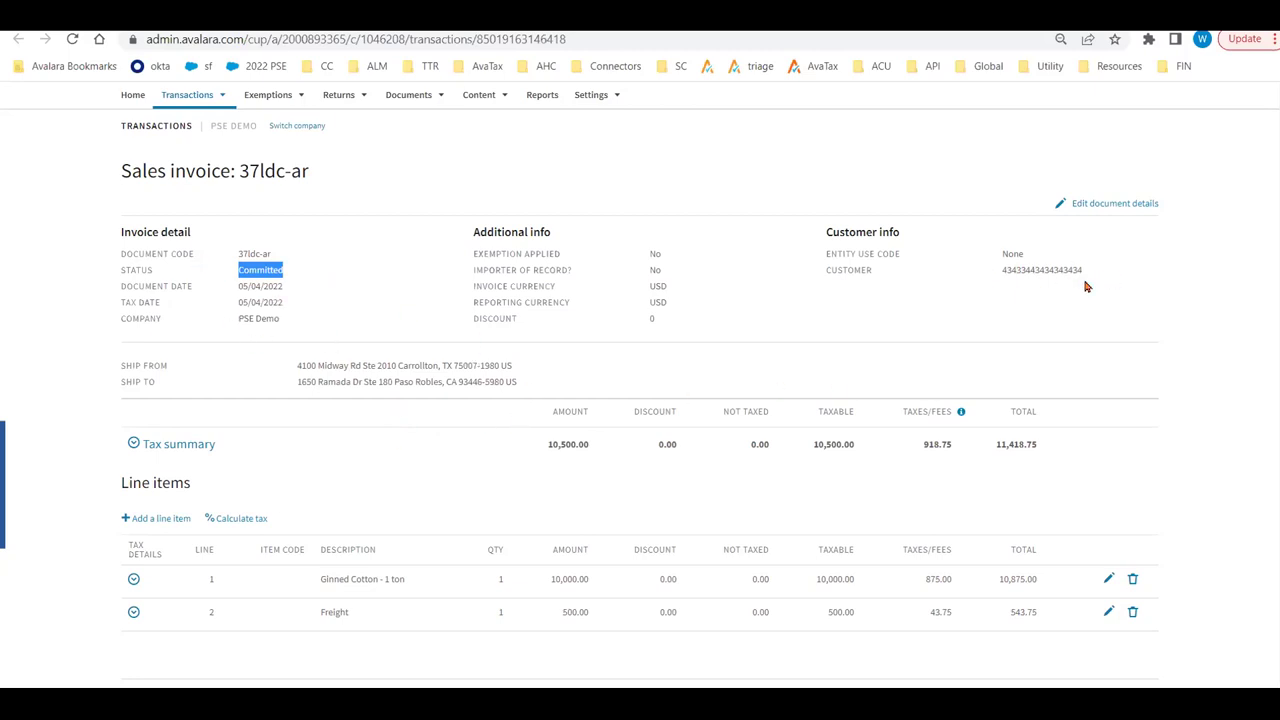
Step: Expand the tax details of the Ginned Cotton line and examine its tax amounts and ship-to address
scroll(708, 362, "down", 2)
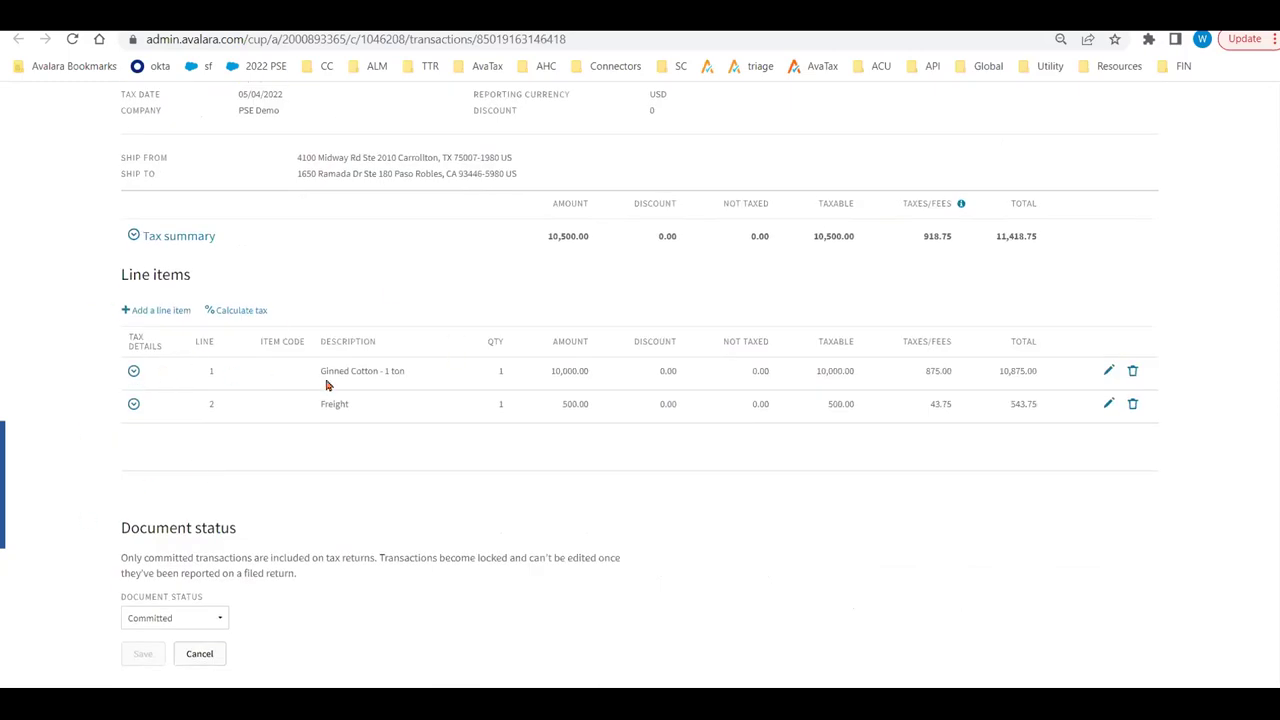
left_click(134, 373)
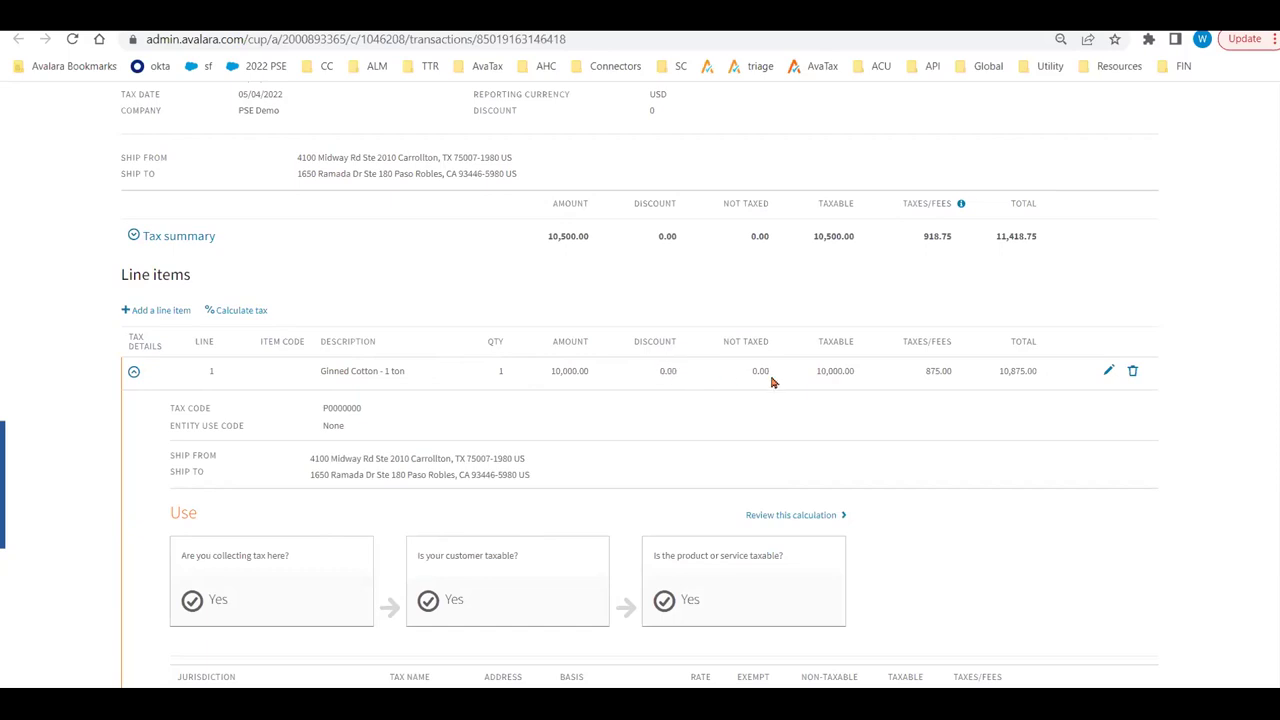
left_click_drag(771, 377, 1018, 371)
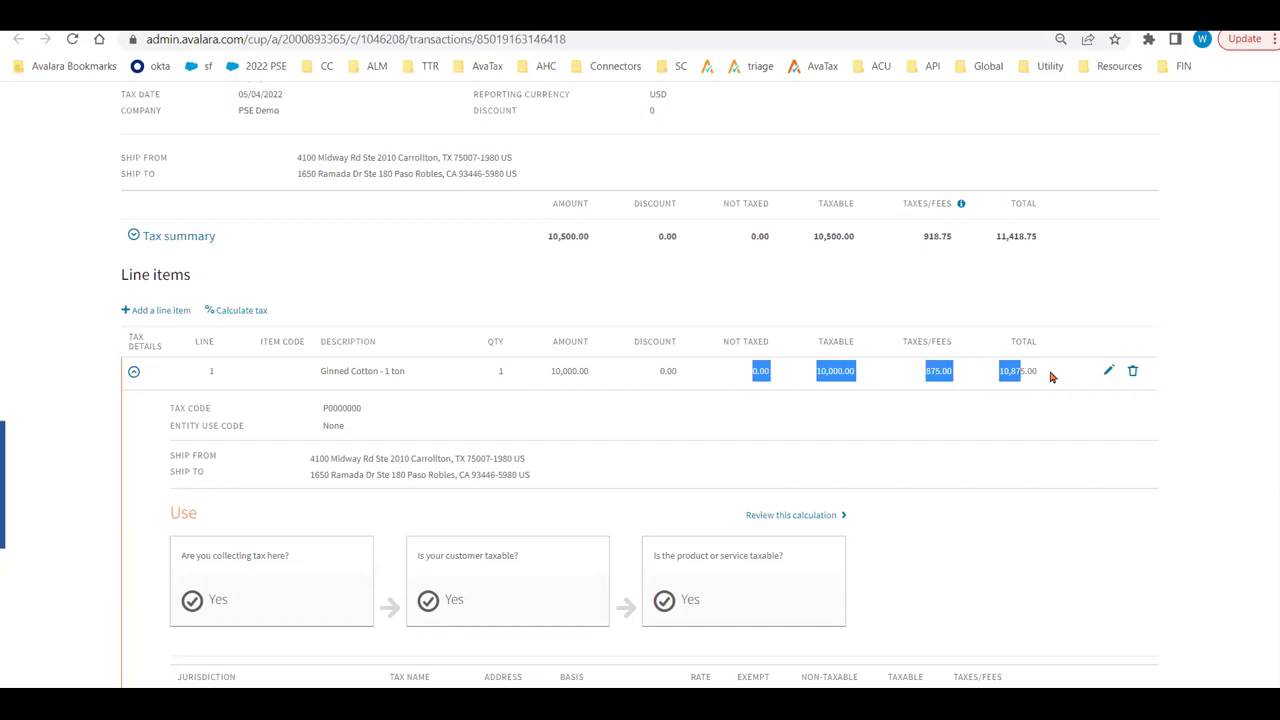
scroll(293, 413, "down", 3)
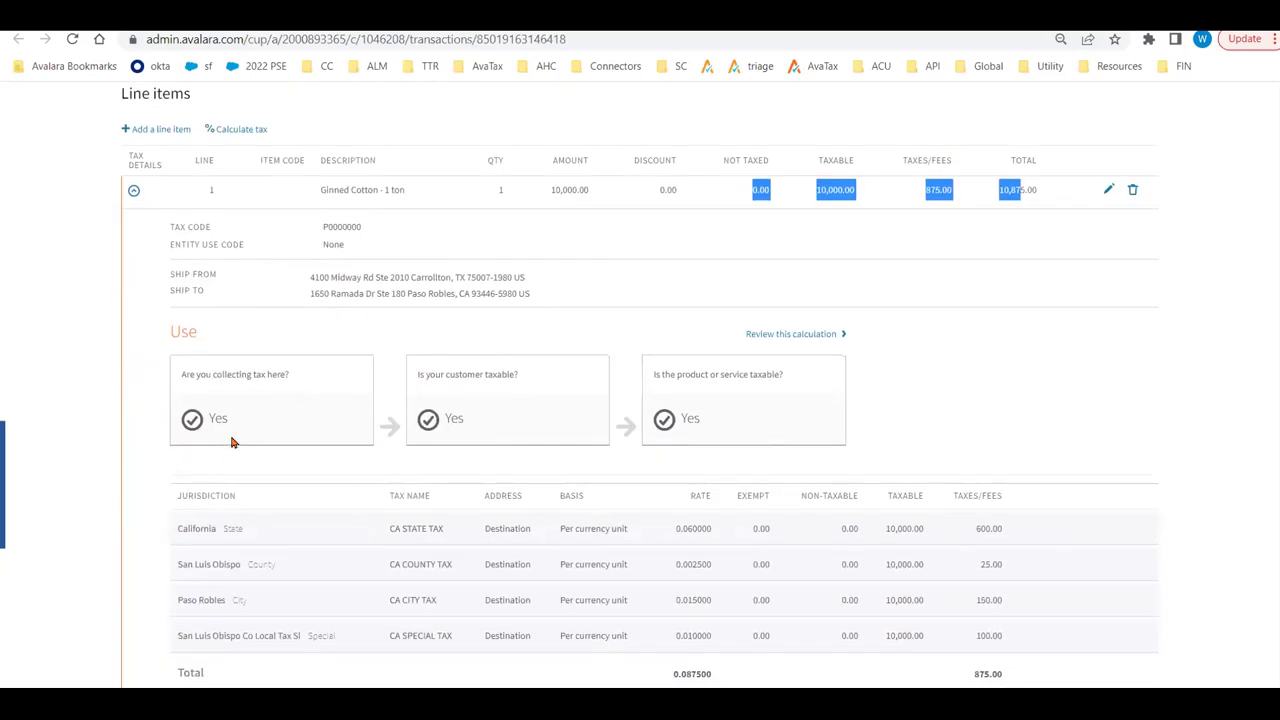
left_click_drag(452, 295, 527, 296)
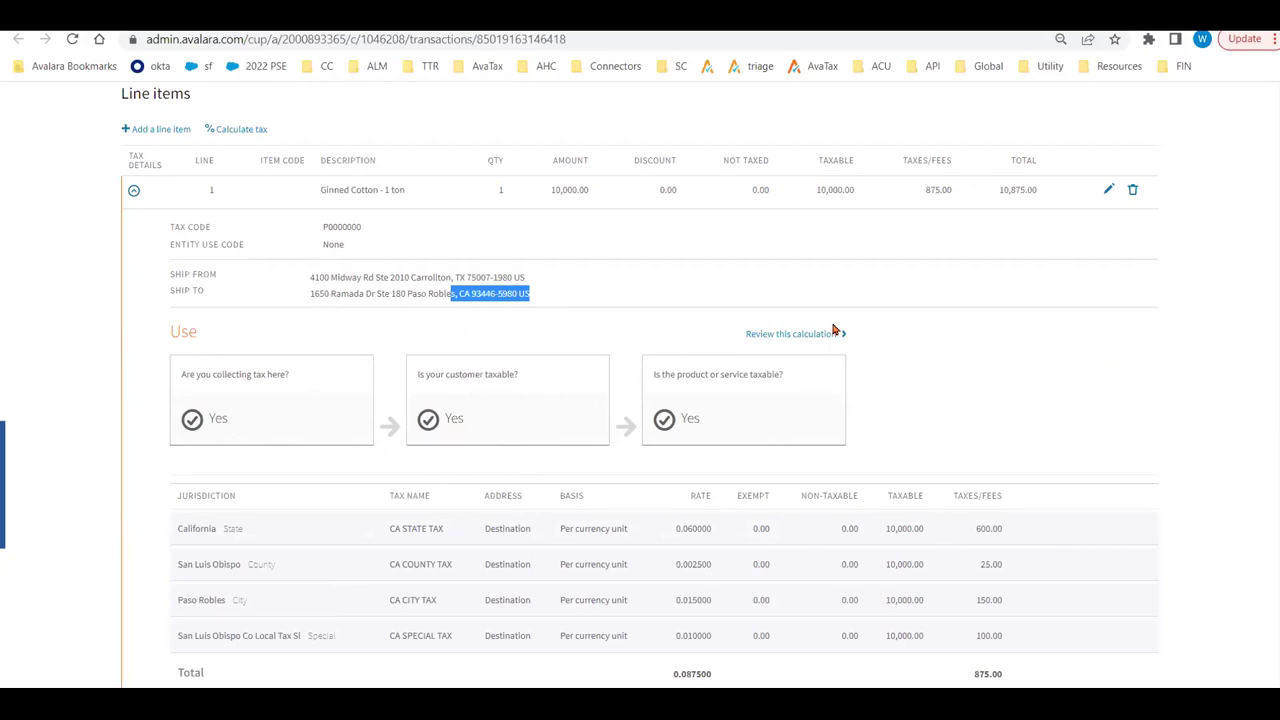
Step: Check the invoice's customer code, ship-to state and exemption applied value
scroll(834, 331, "up", 3)
double_click(1043, 187)
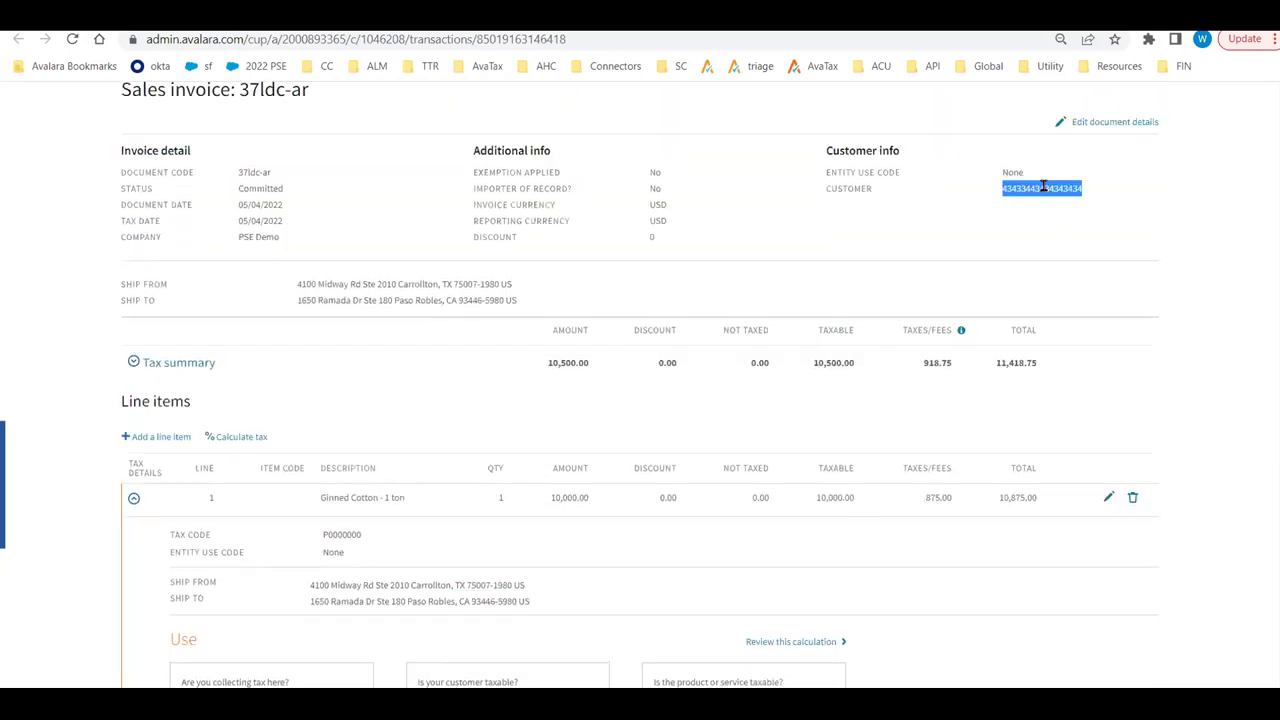
double_click(450, 300)
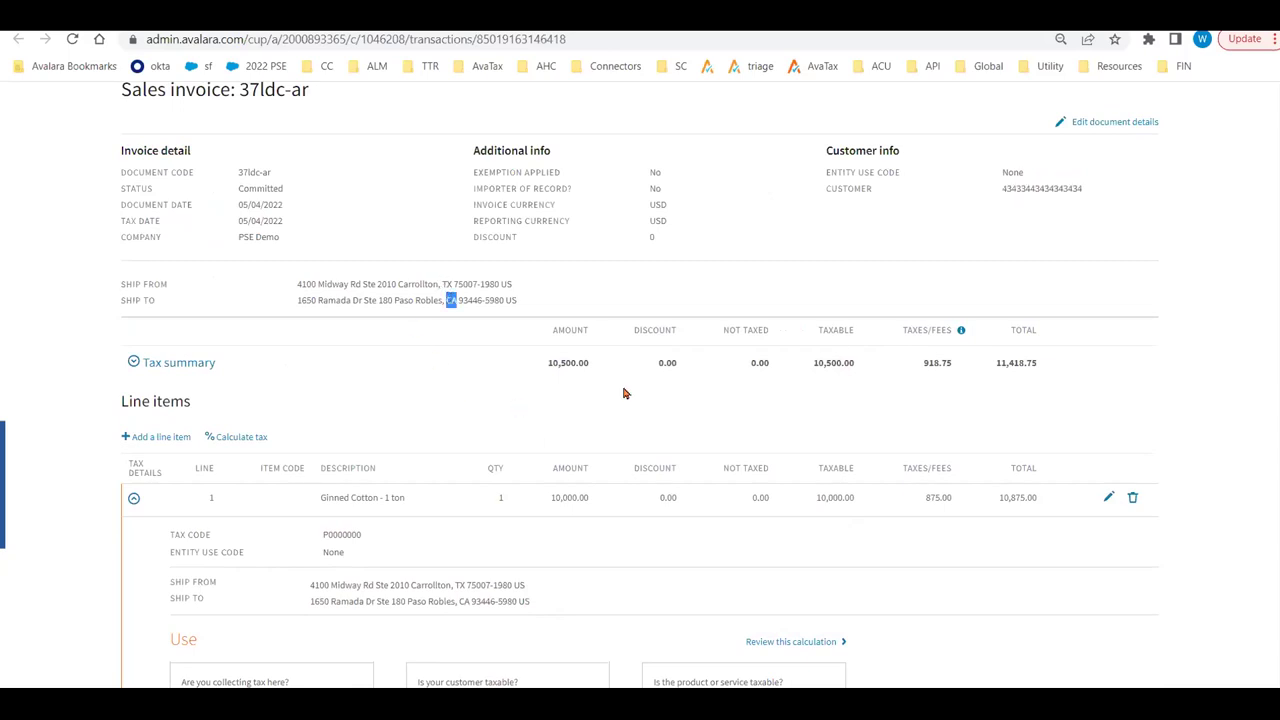
double_click(654, 172)
Step: Examine the Ginned Cotton line's jurisdiction tax breakdown and highlight its tax code
scroll(737, 423, "down", 3)
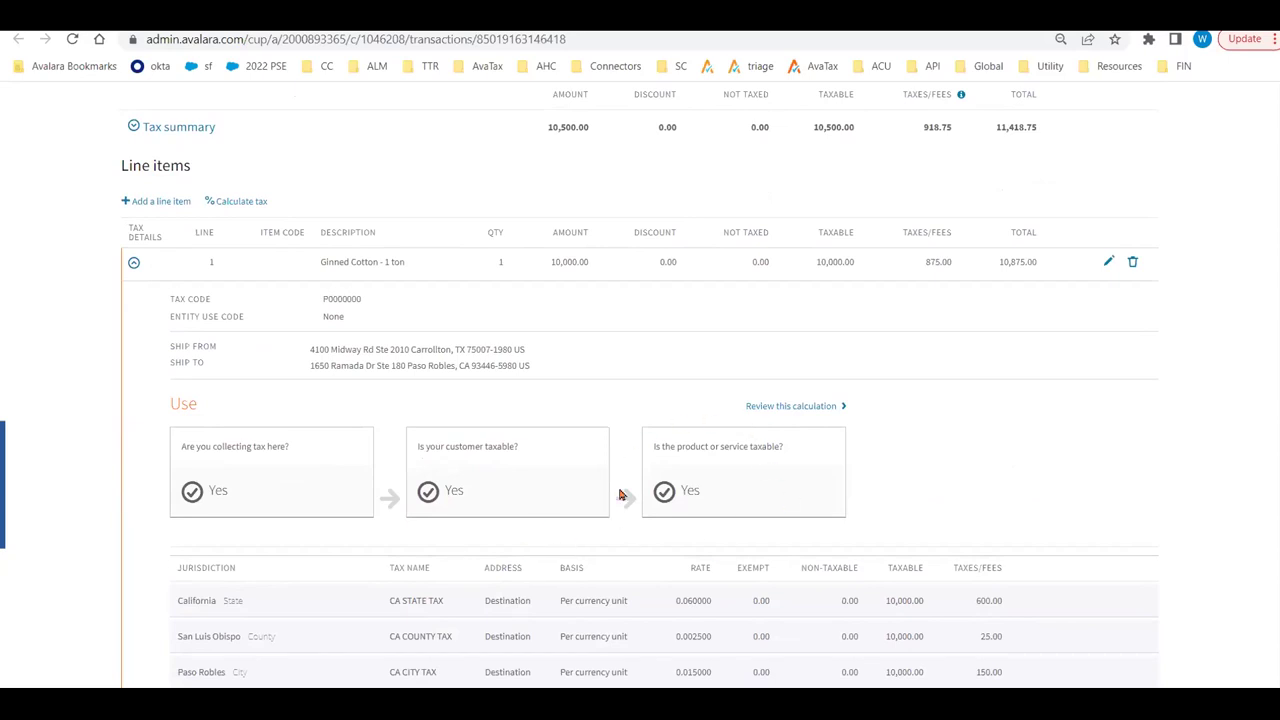
scroll(758, 522, "down", 3)
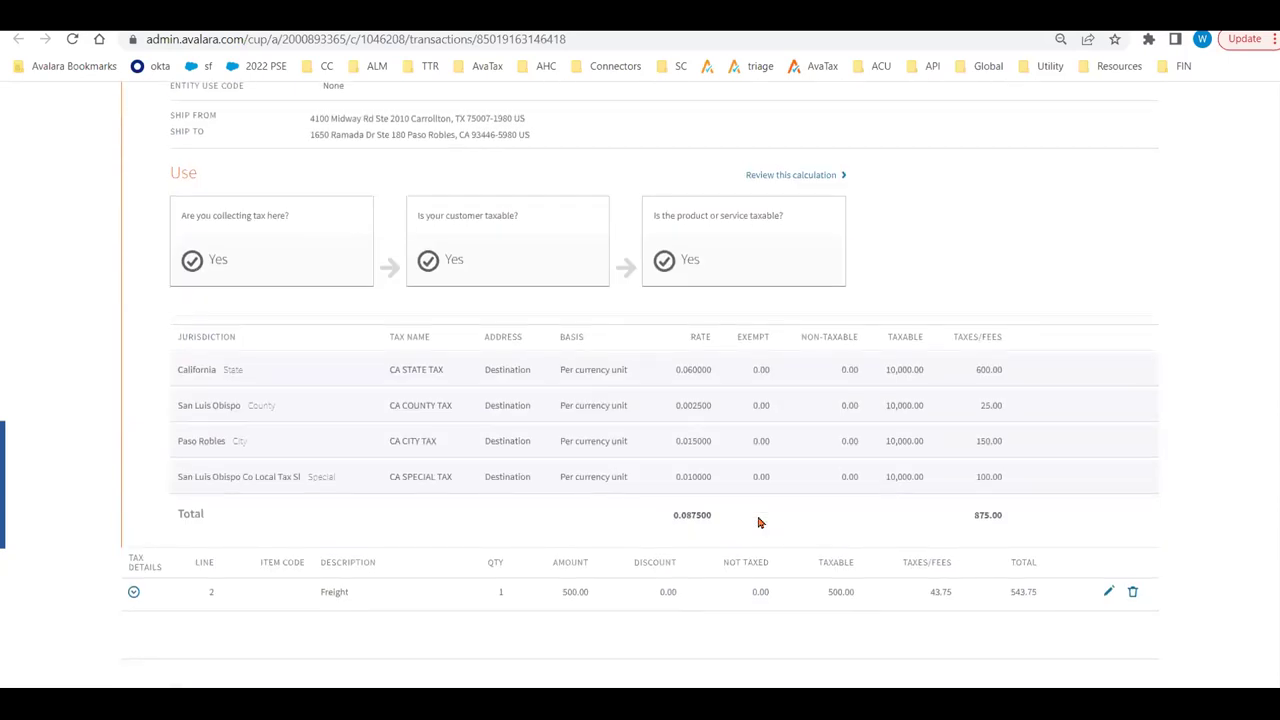
scroll(758, 522, "up", 1)
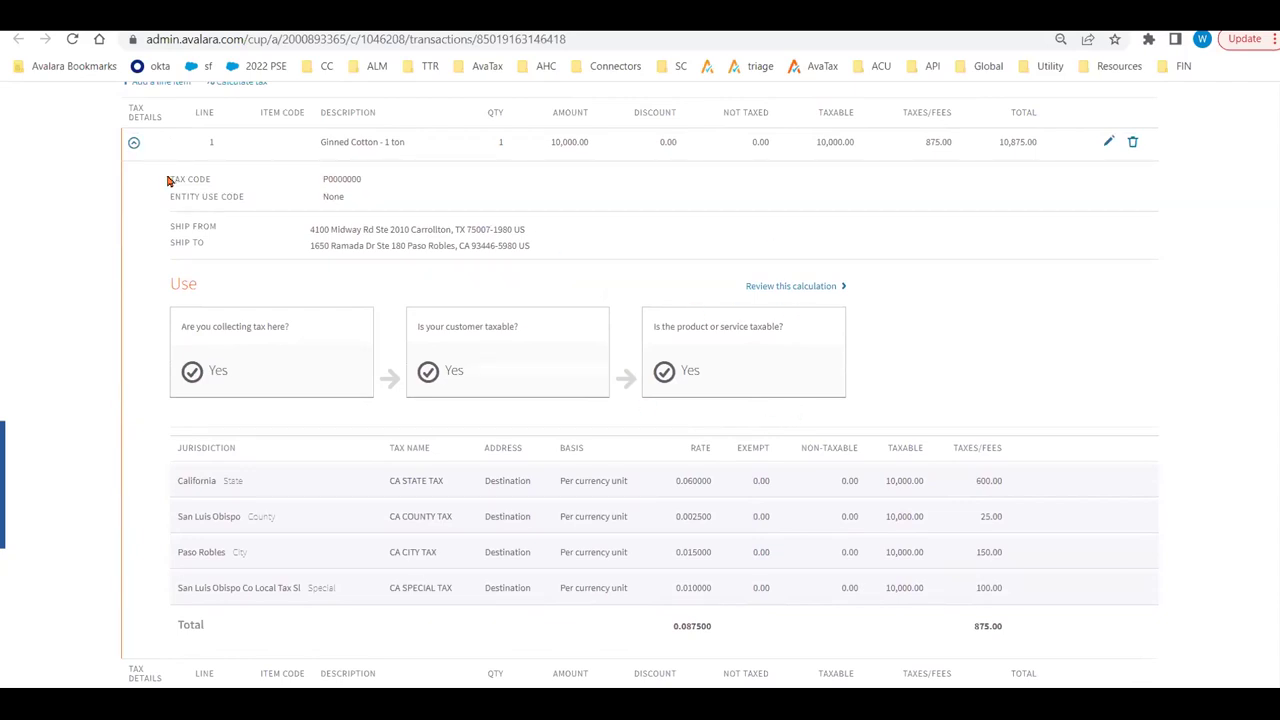
left_click_drag(168, 180, 410, 174)
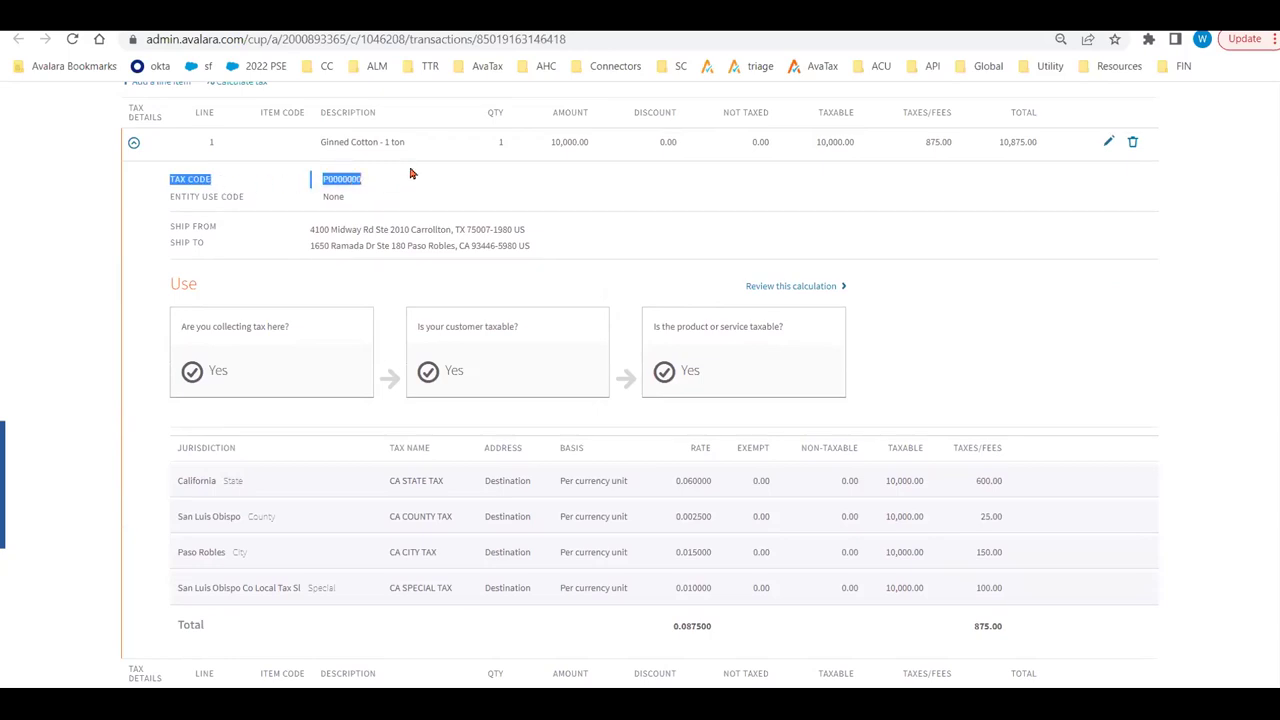
double_click(335, 176)
left_click(531, 203)
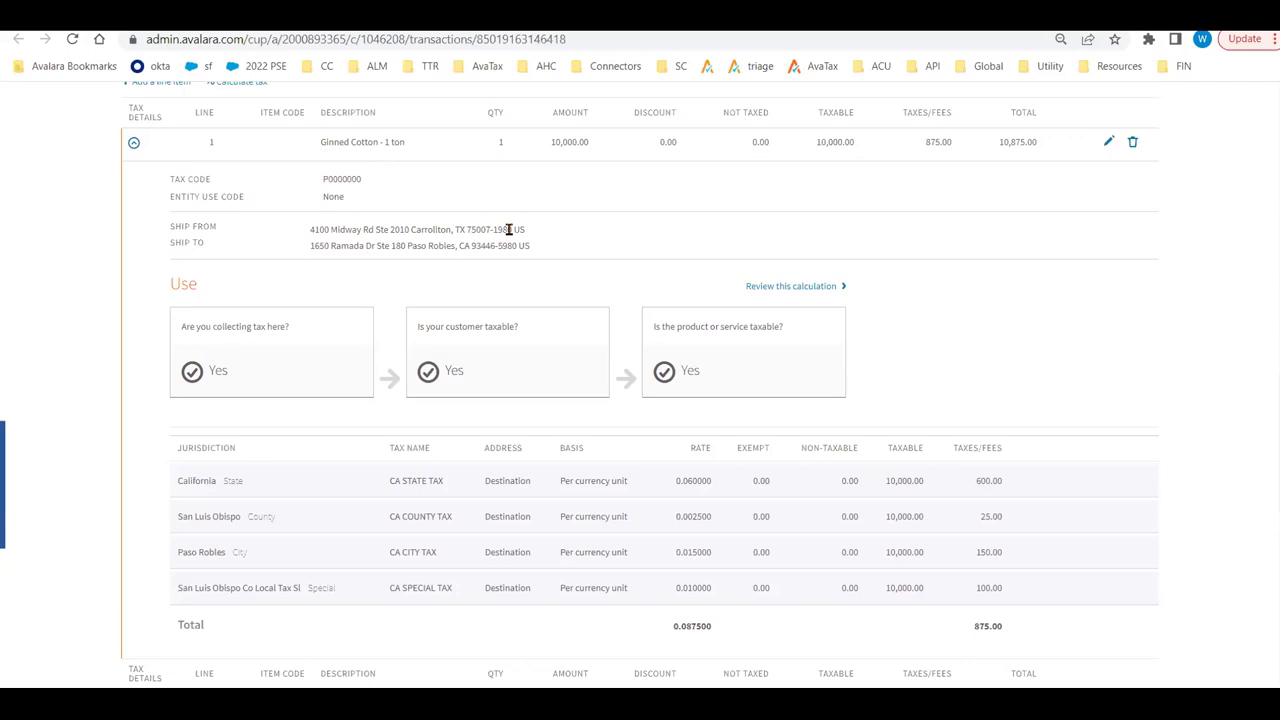
Step: Look through the available settings options and highlight the Ginned Cotton line's tax code again
scroll(508, 229, "up", 4)
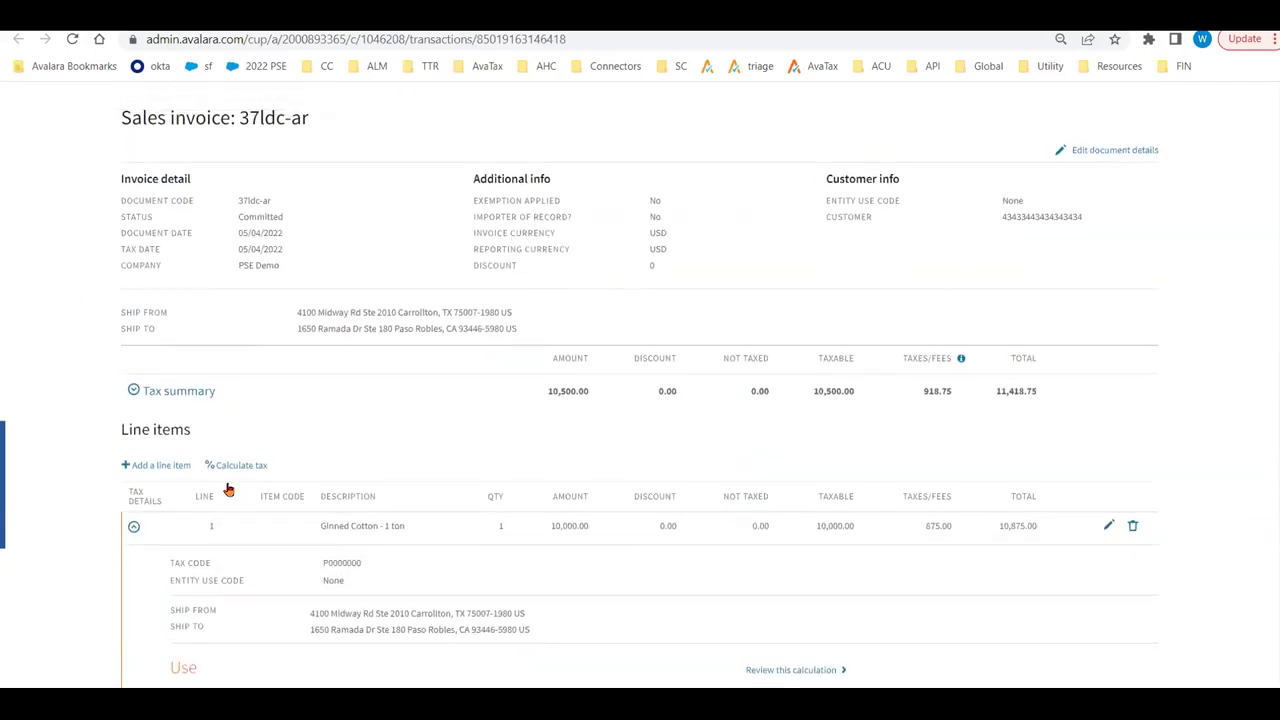
scroll(450, 392, "up", 1)
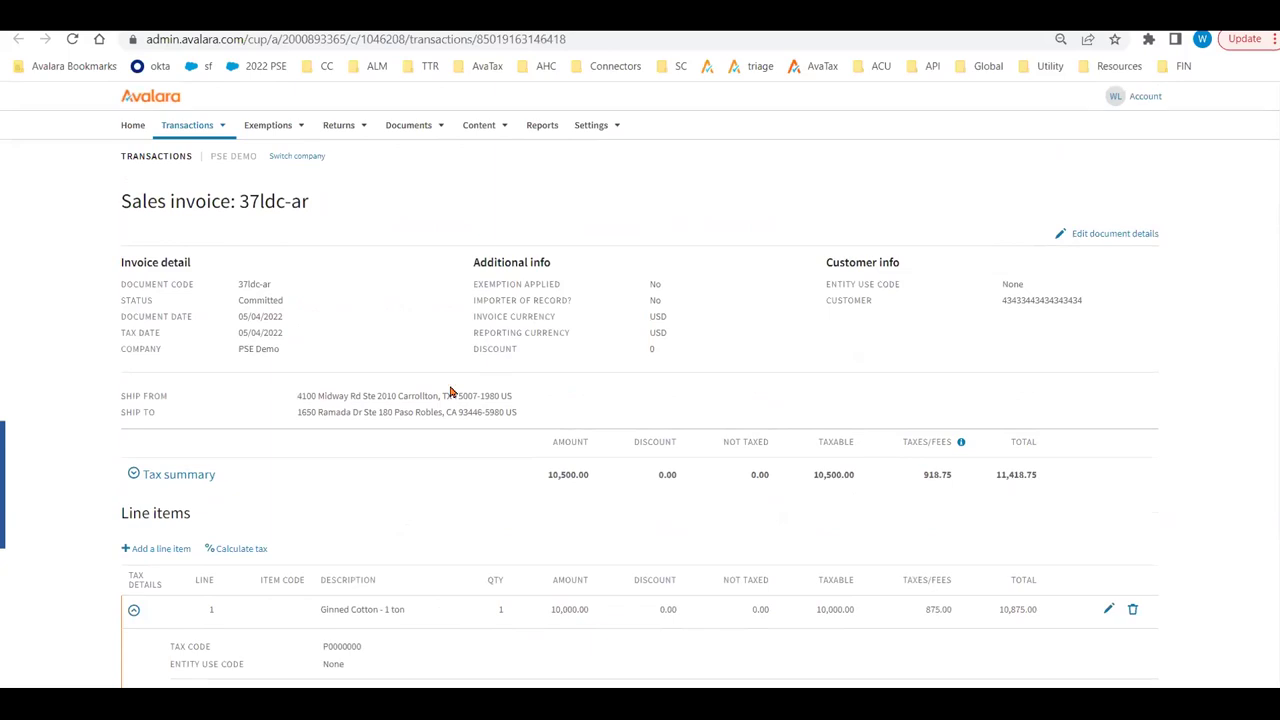
left_click(590, 124)
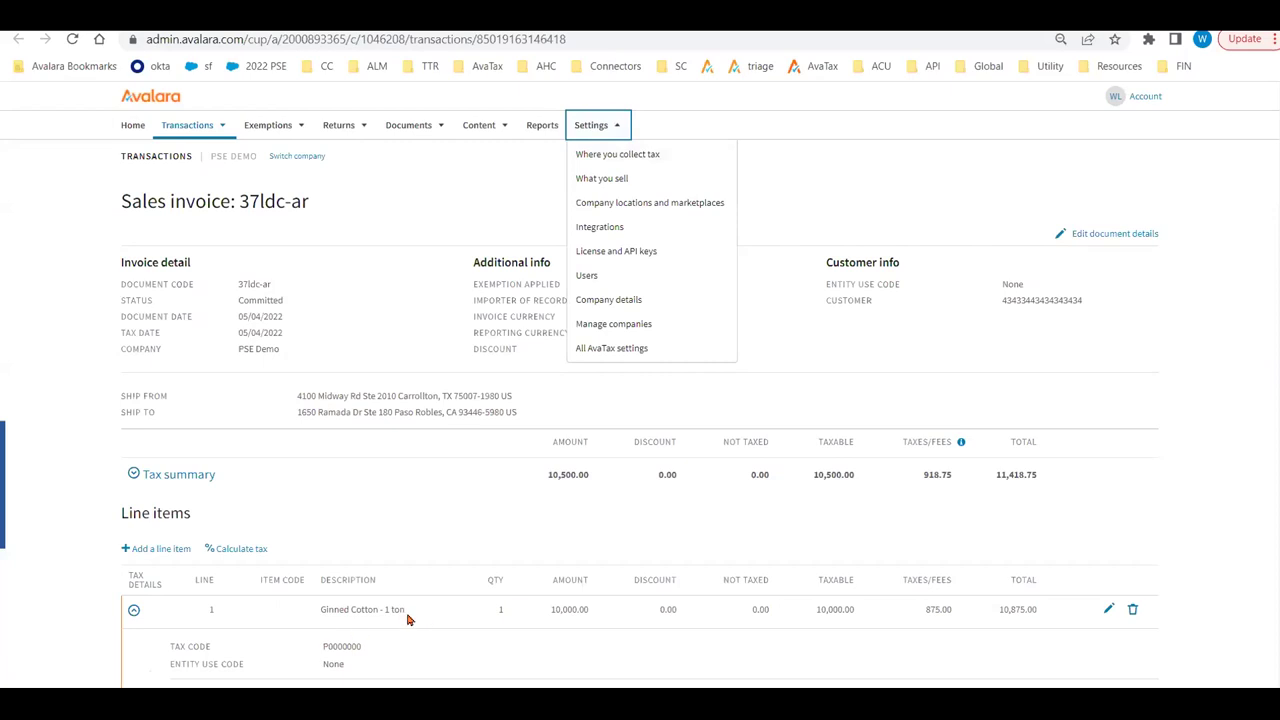
left_click(335, 644)
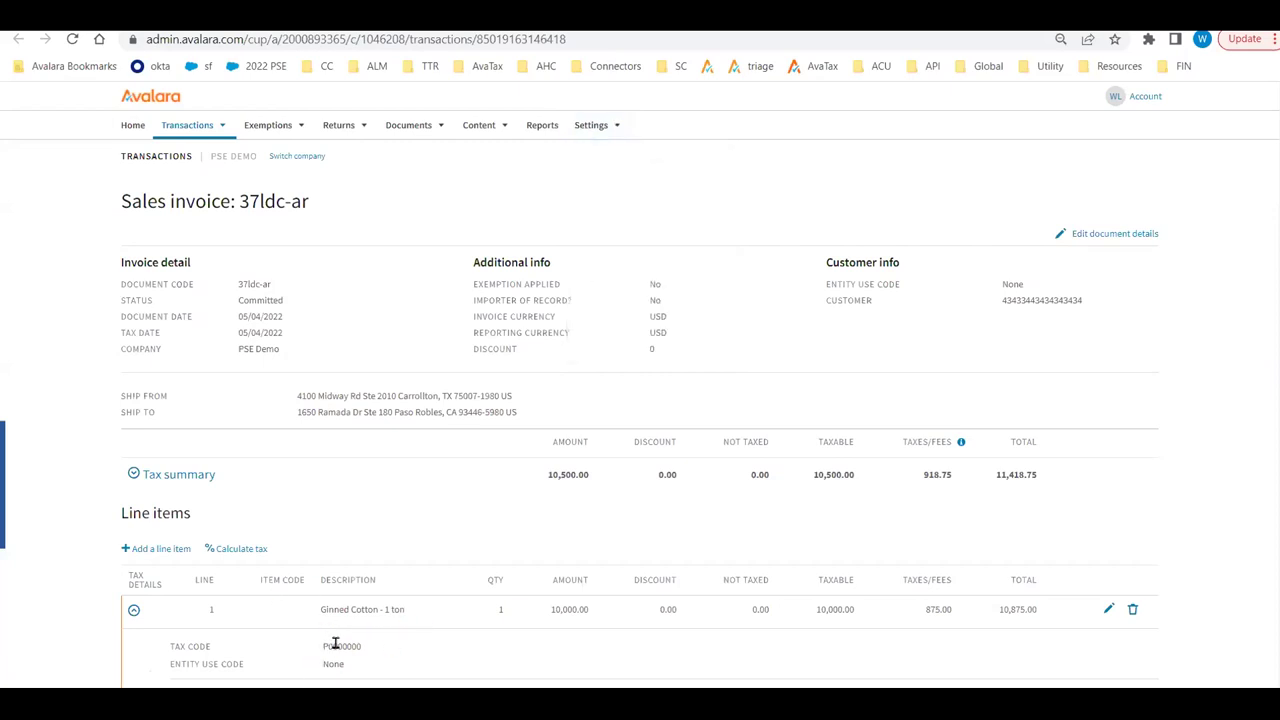
double_click(335, 644)
Step: Review the Ginned Cotton line's taxability answers and its state, county, city and special tax rates
scroll(502, 653, "down", 3)
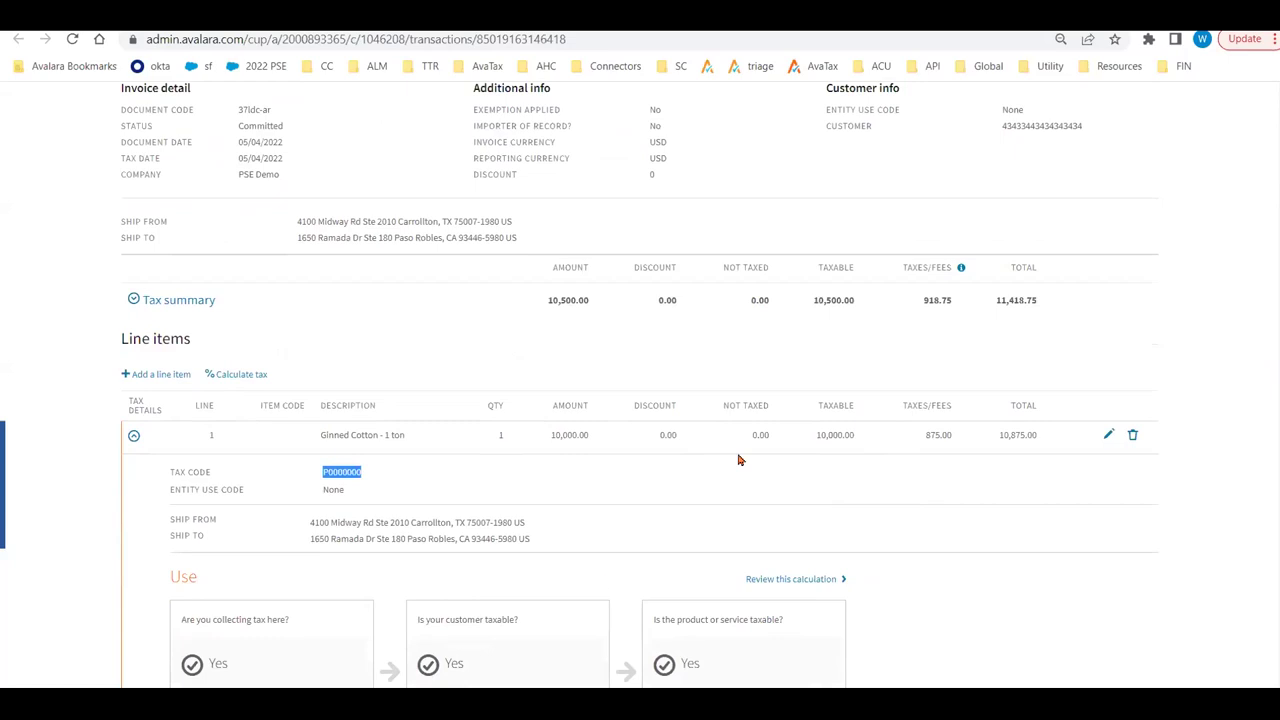
scroll(697, 449, "down", 5)
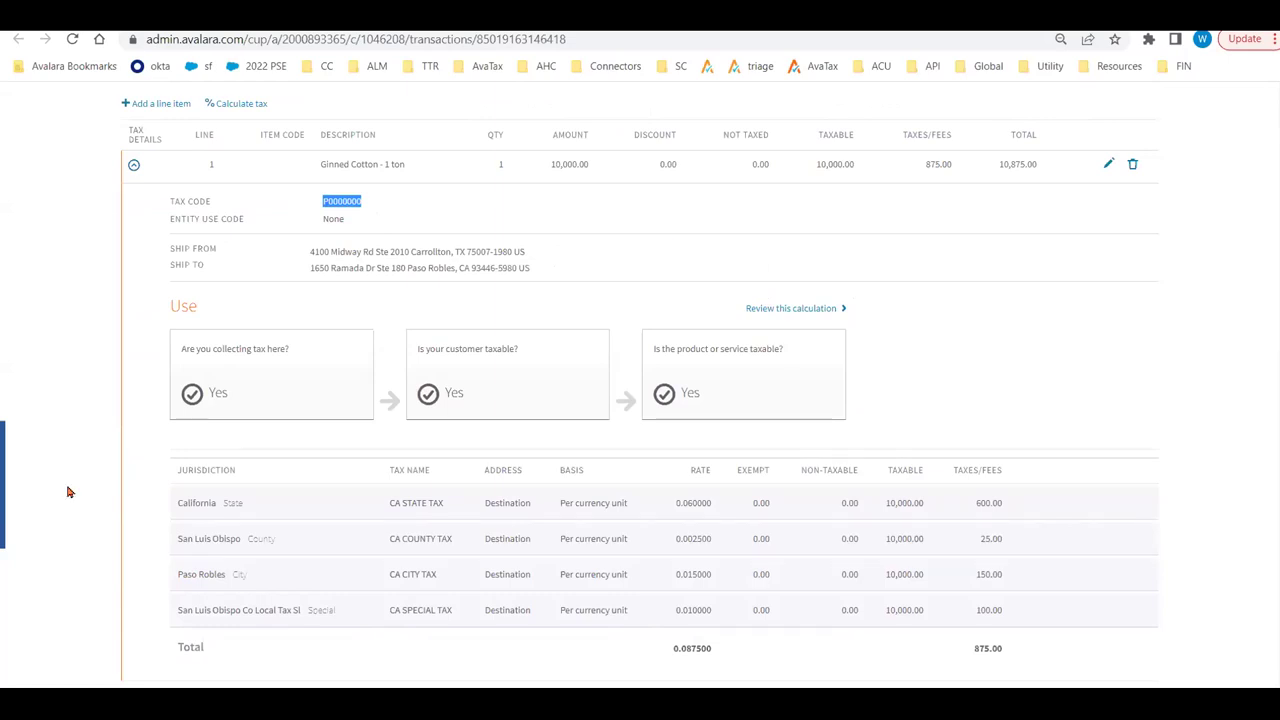
scroll(268, 645, "down", 1)
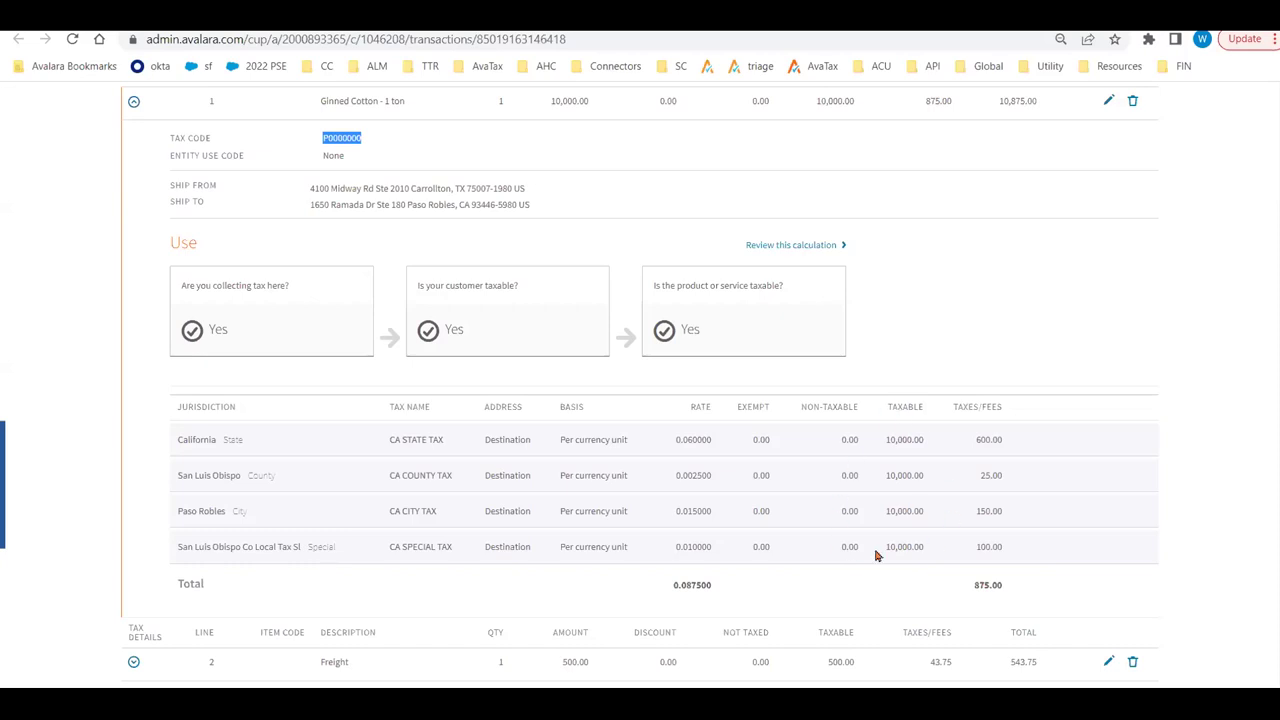
Step: Expand the Freight line's tax details and review its tax code, taxability answers and jurisdiction taxes
scroll(926, 564, "down", 3)
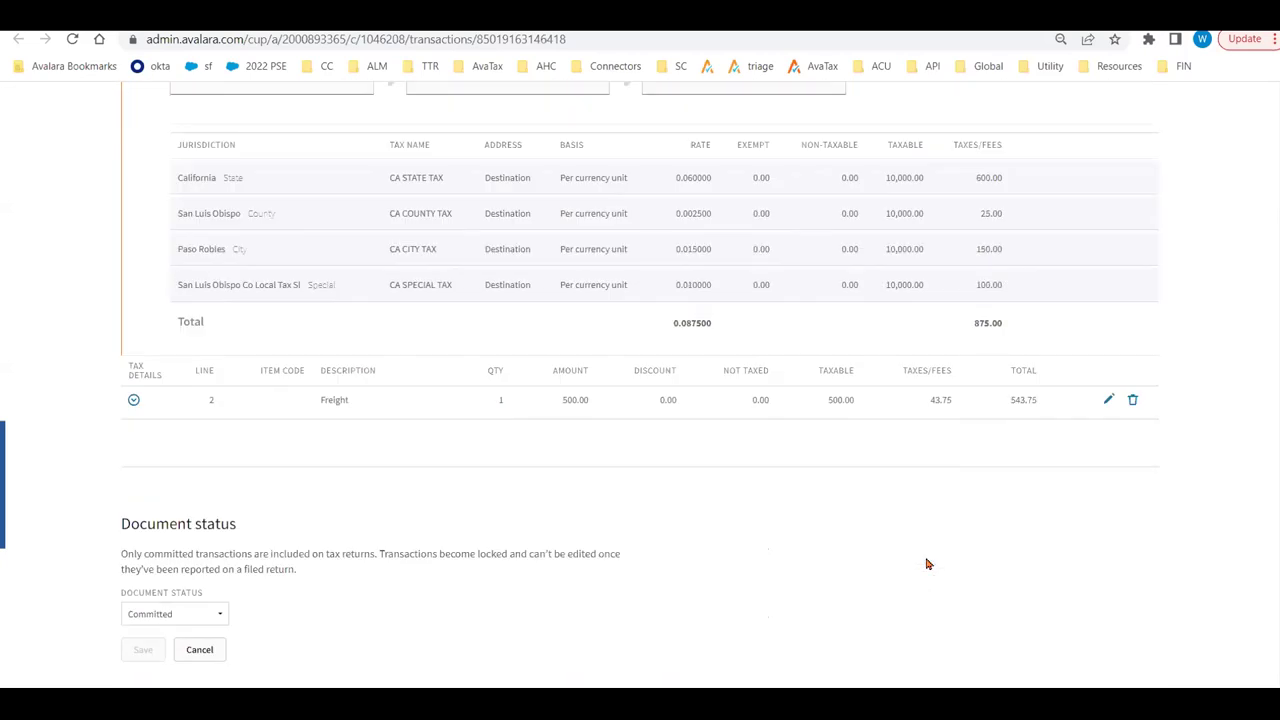
left_click(133, 400)
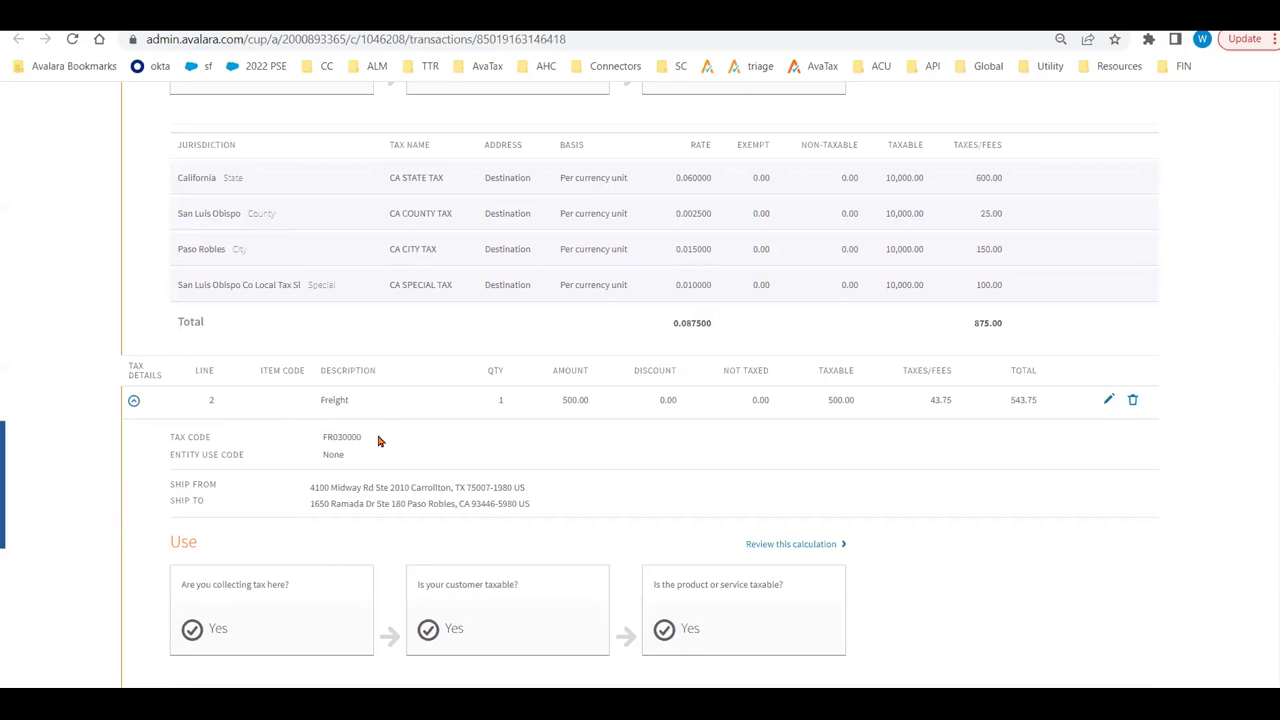
scroll(378, 441, "down", 1)
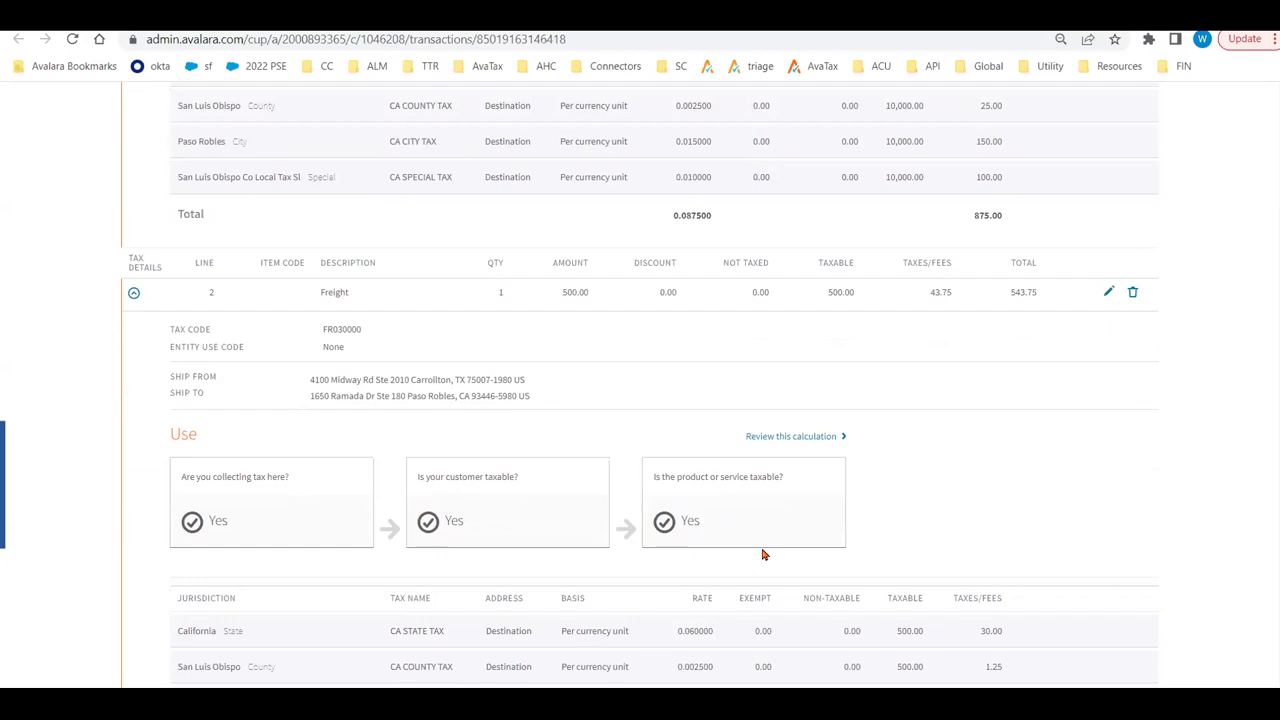
scroll(762, 554, "down", 4)
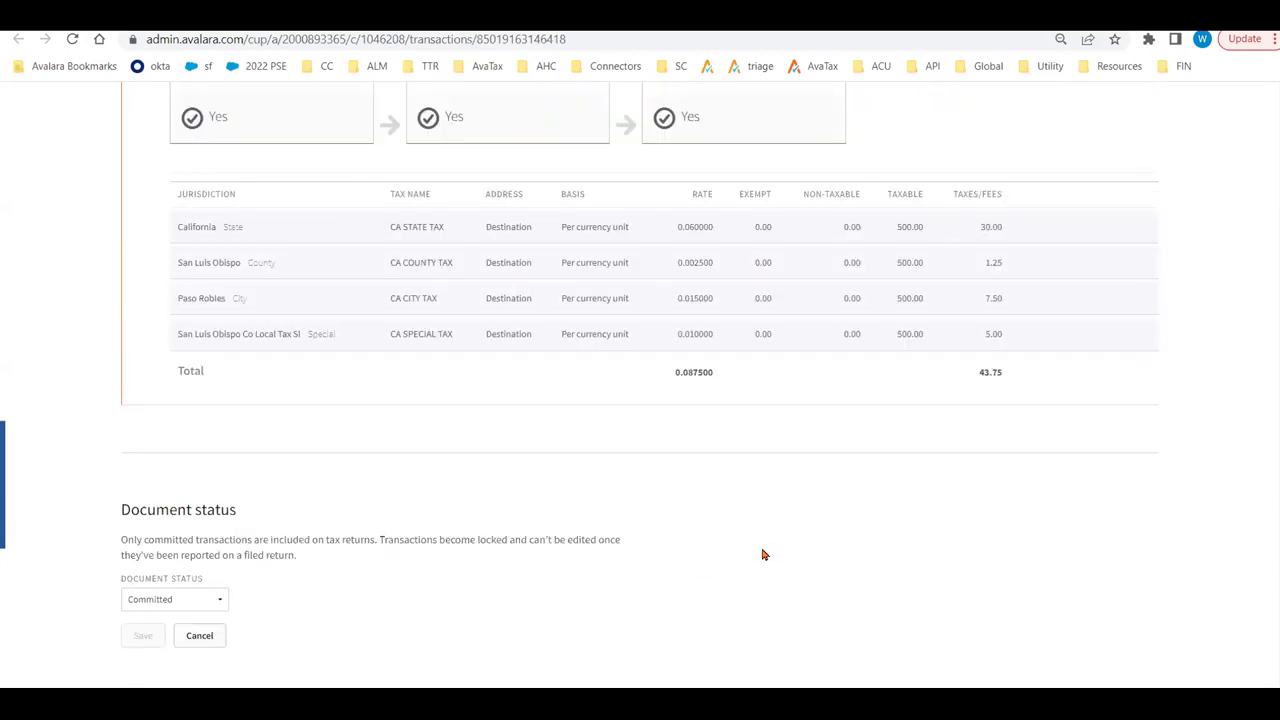
scroll(762, 554, "up", 1)
scroll(762, 554, "up", 10)
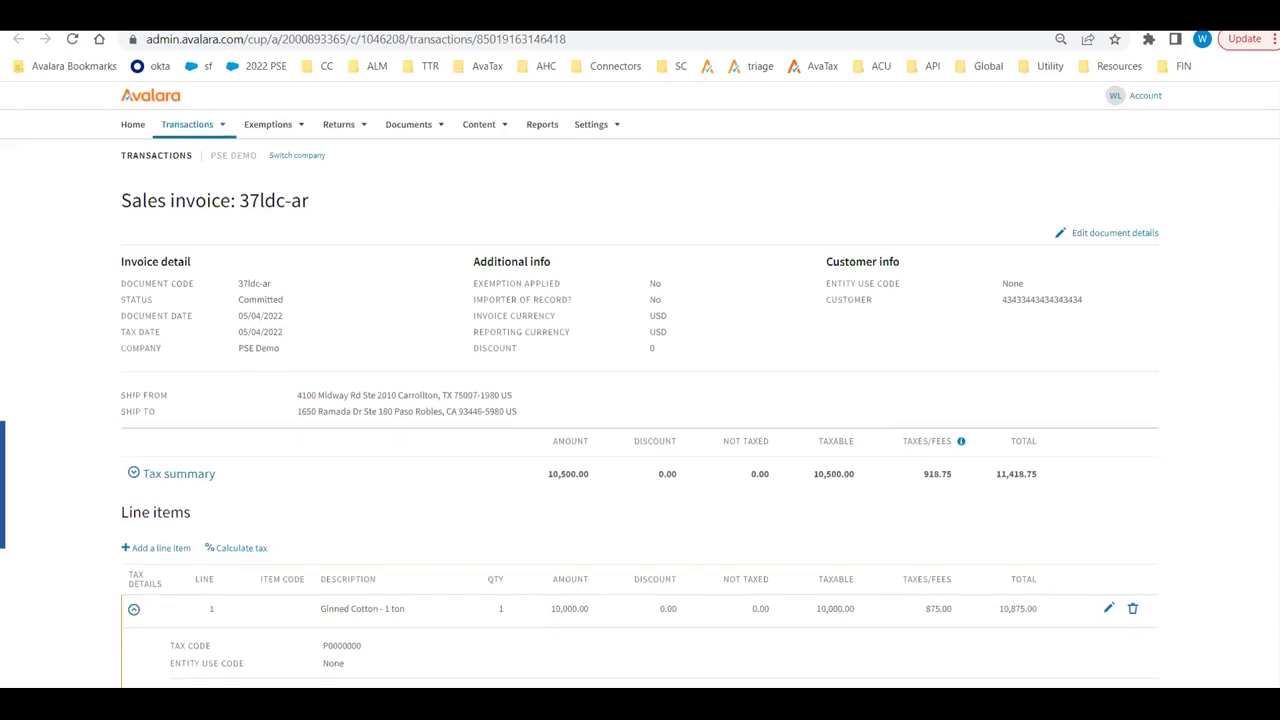
Step: Switch to the exempt sales invoice, check its exemption applied value and expand line 1's tax details
key("alt+Left")
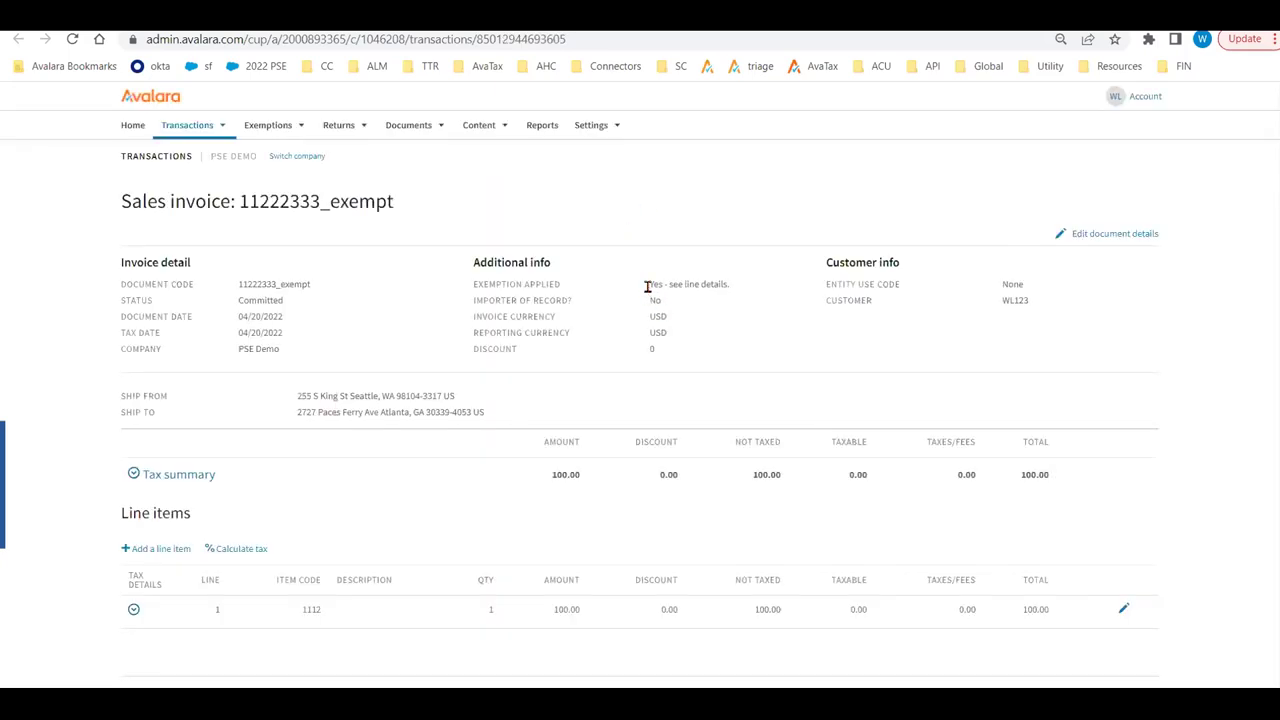
left_click_drag(648, 284, 762, 298)
left_click(762, 300)
left_click(133, 610)
scroll(133, 613, "down", 1)
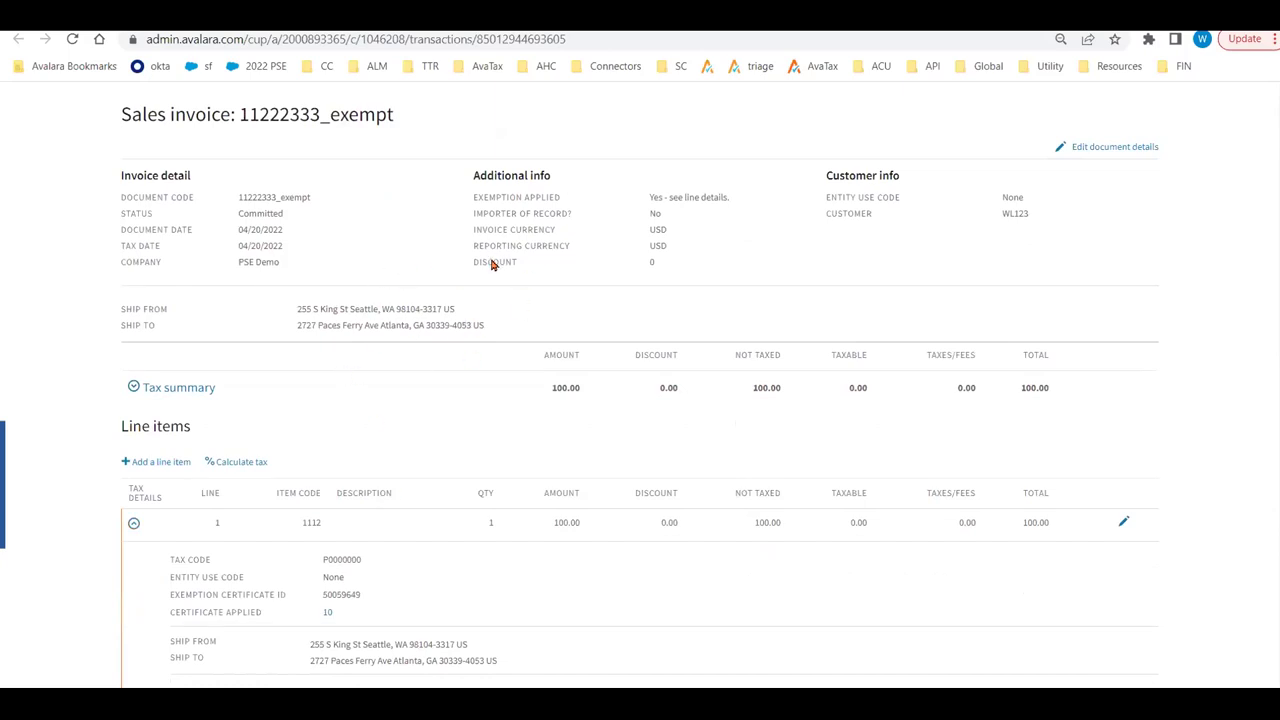
Step: Highlight line 1's tax code on the exempt invoice and go from its applied certificate to Avalara CertCapture
double_click(342, 562)
scroll(543, 657, "down", 1)
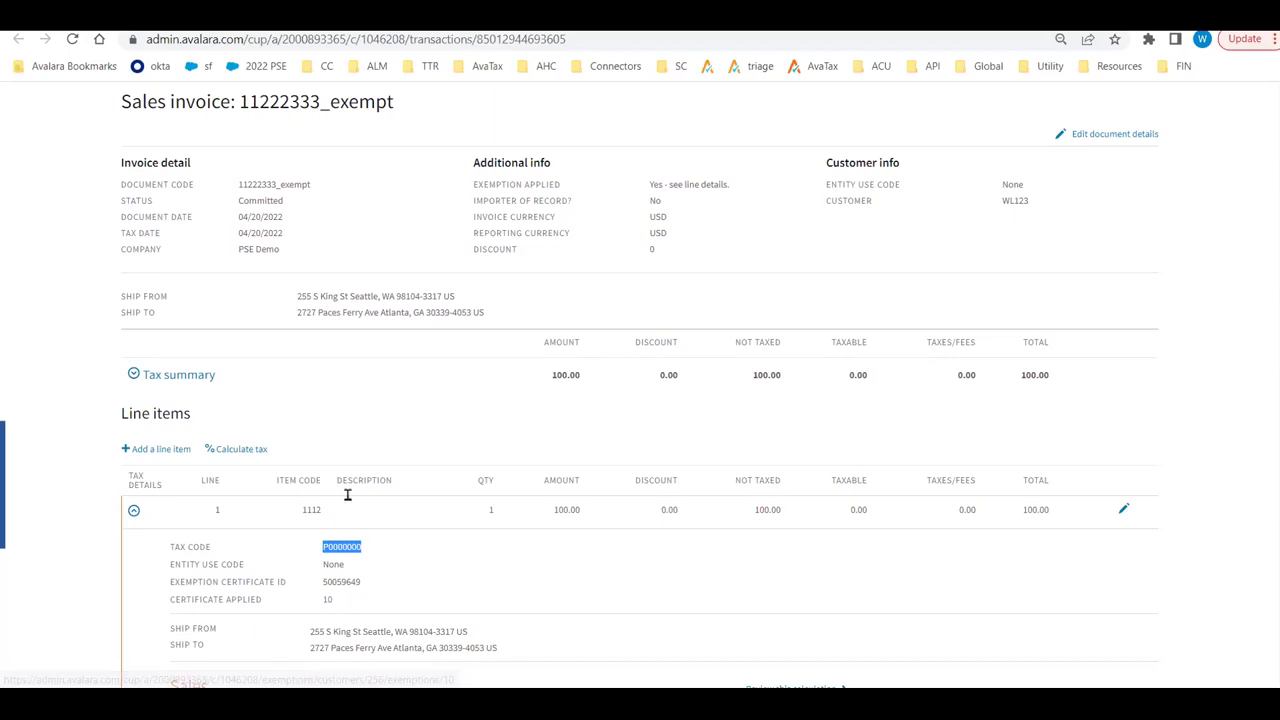
left_click(329, 607)
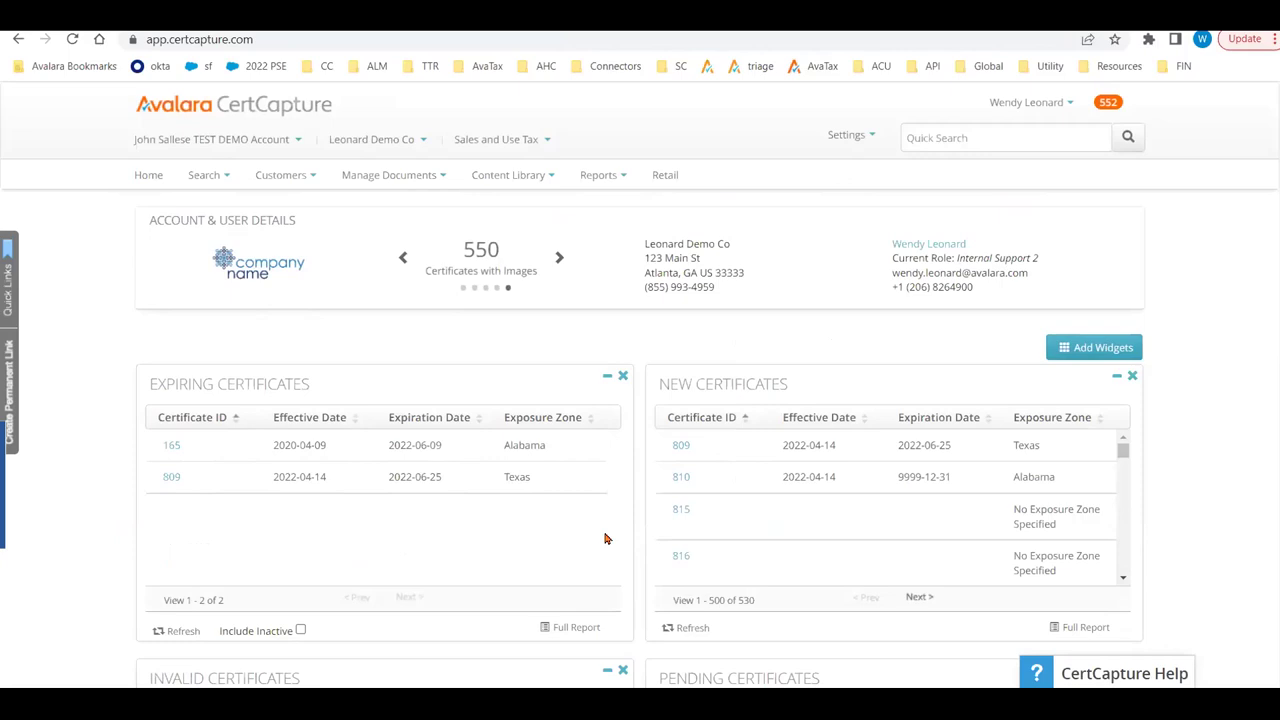
Step: Open the expiring Texas certificate and review its details, certificate image and history
left_click(173, 482)
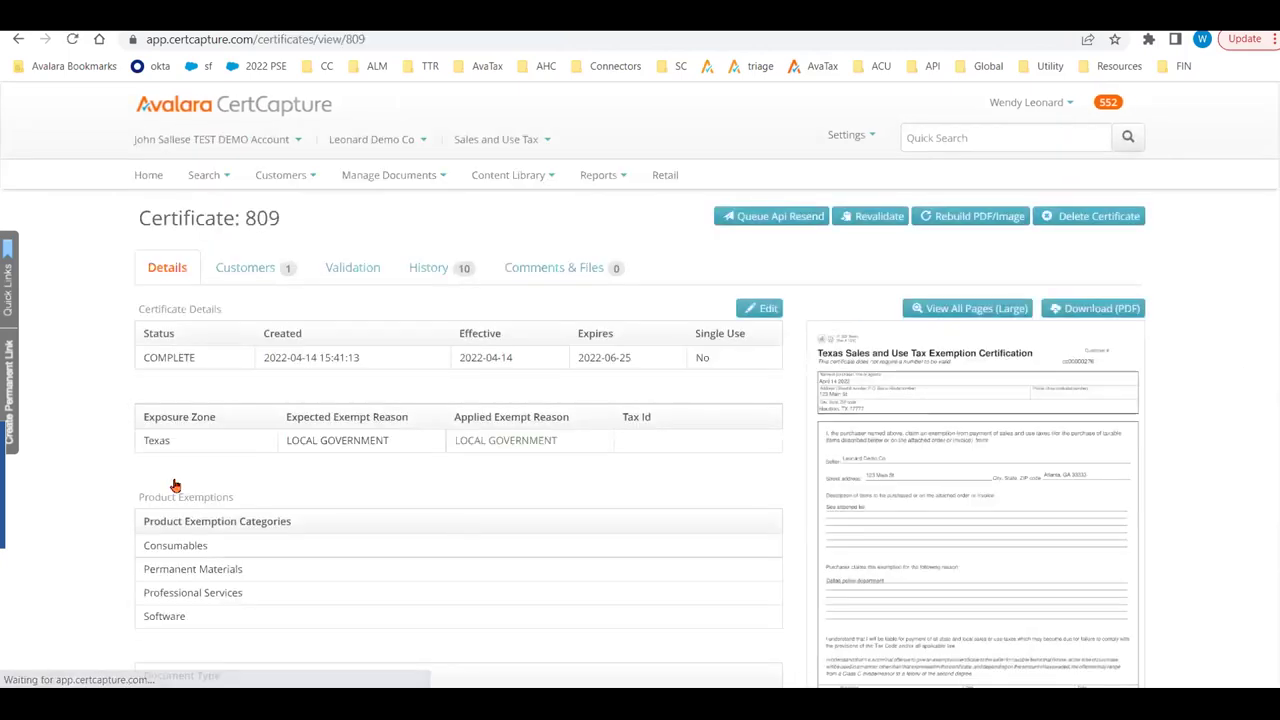
scroll(943, 520, "down", 3)
scroll(944, 520, "up", 3)
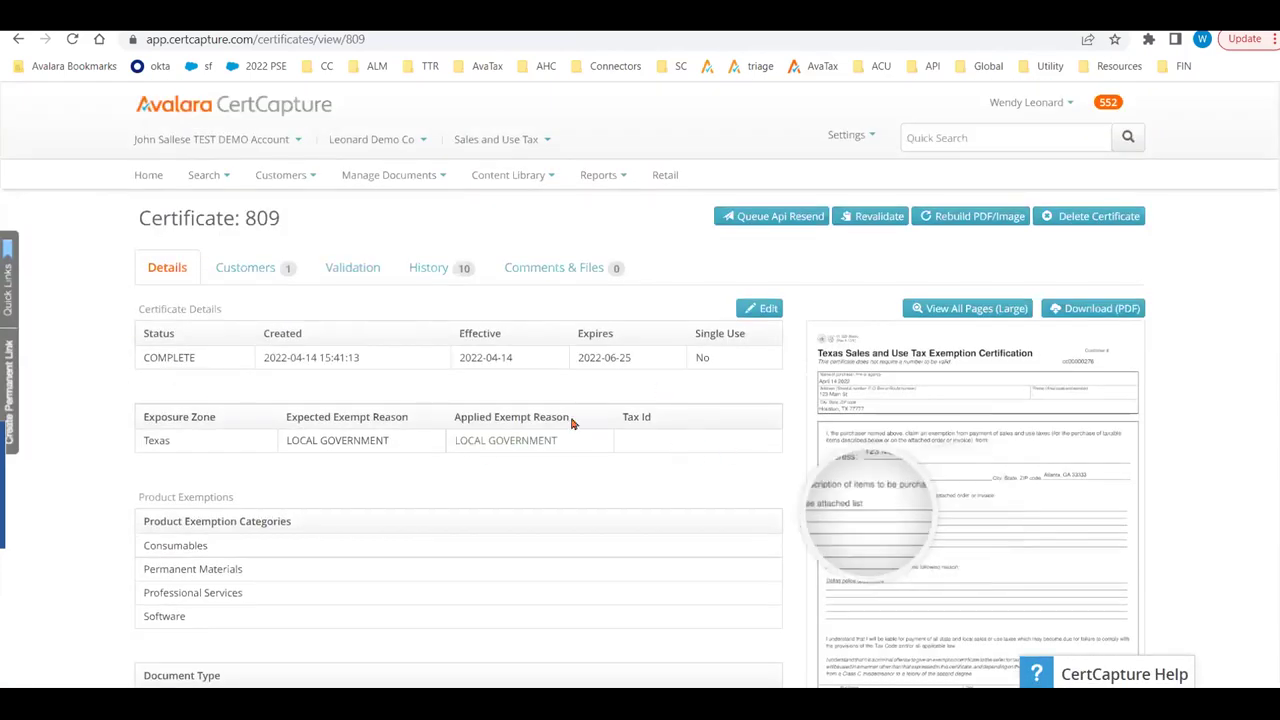
left_click(451, 268)
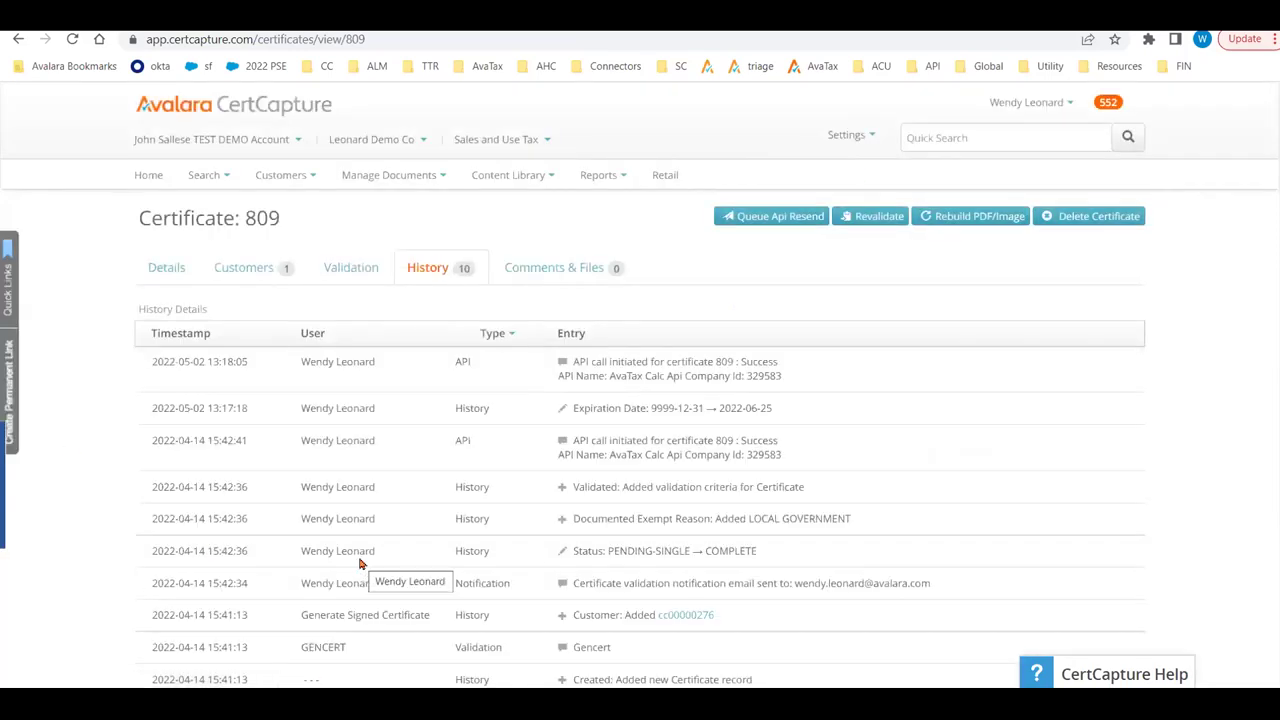
Step: Search CertCapture for "may" and open the customer record New Customer May 11 2022
left_click(941, 135)
type("may")
key("Return")
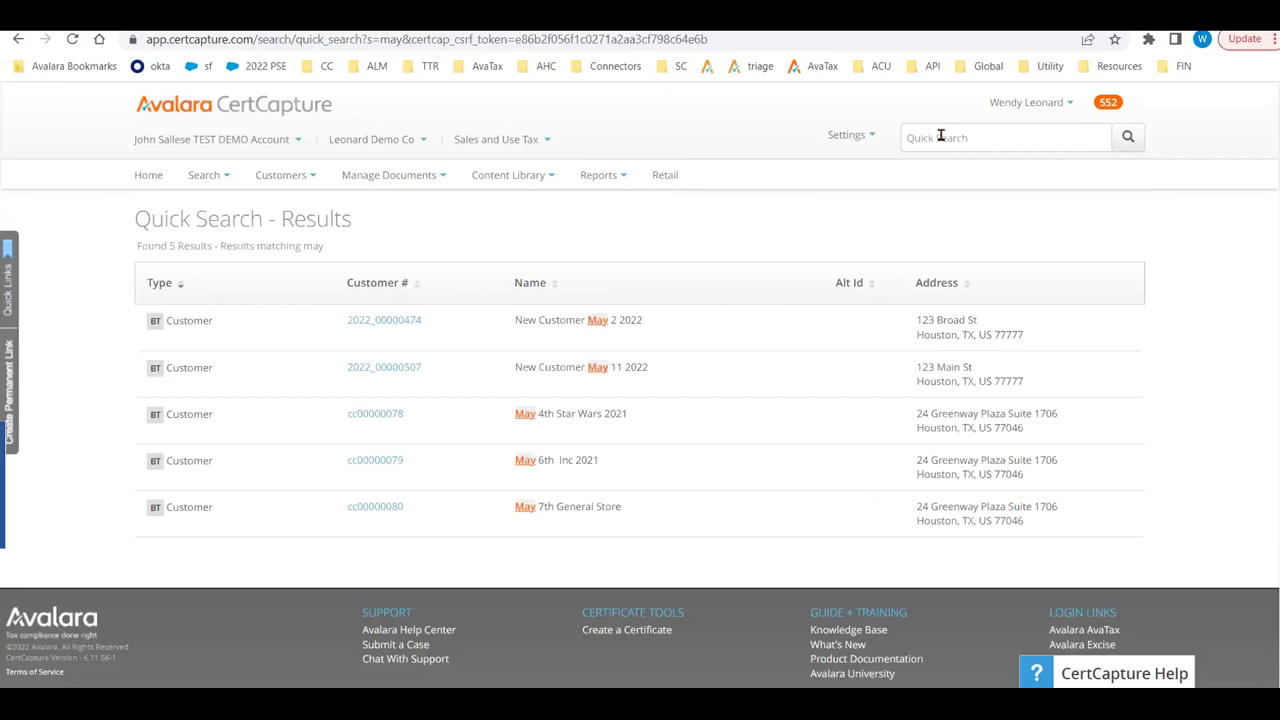
left_click(380, 370)
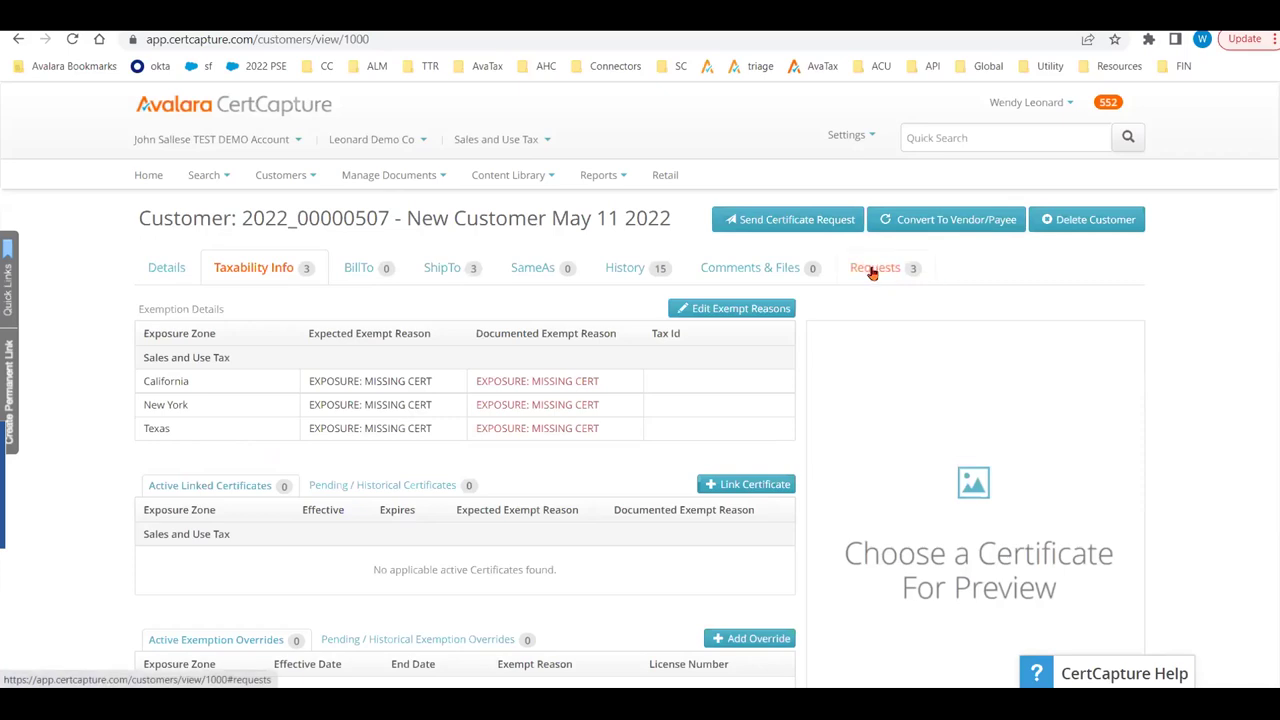
Step: In the customer's history, highlight the certificate request's recipient e-mail and open the request's PDF
left_click(634, 270)
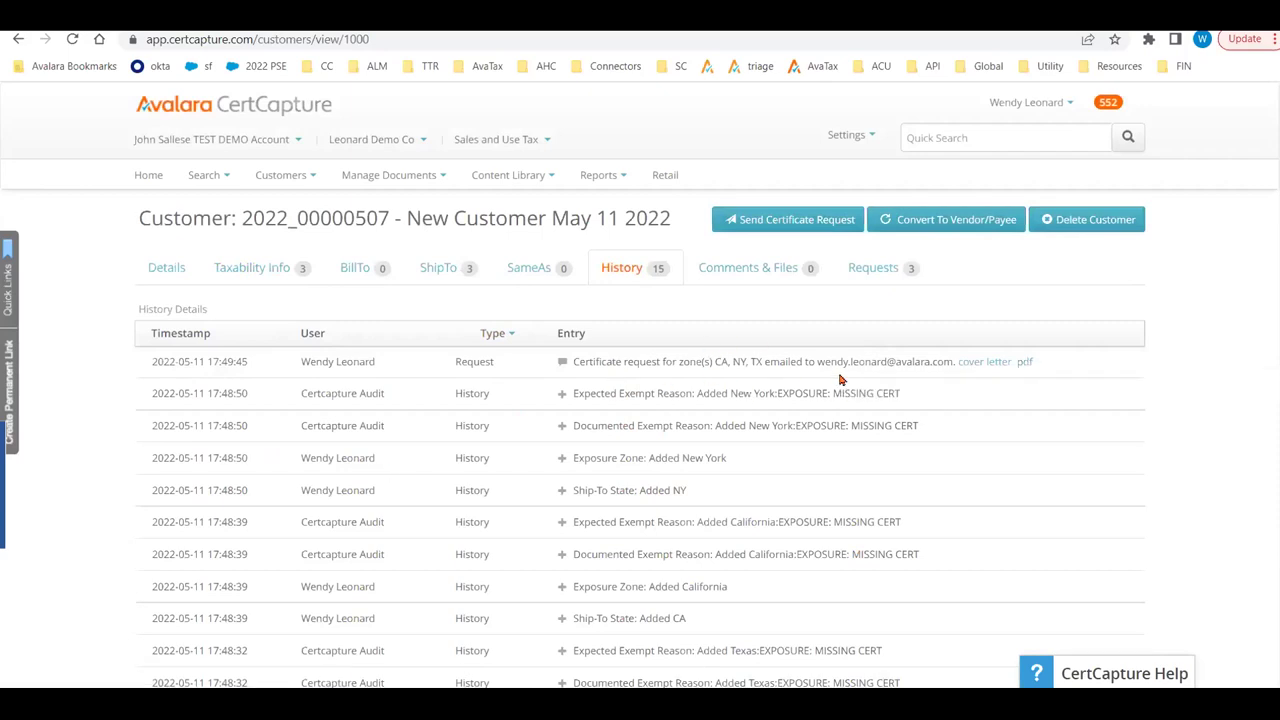
double_click(947, 366)
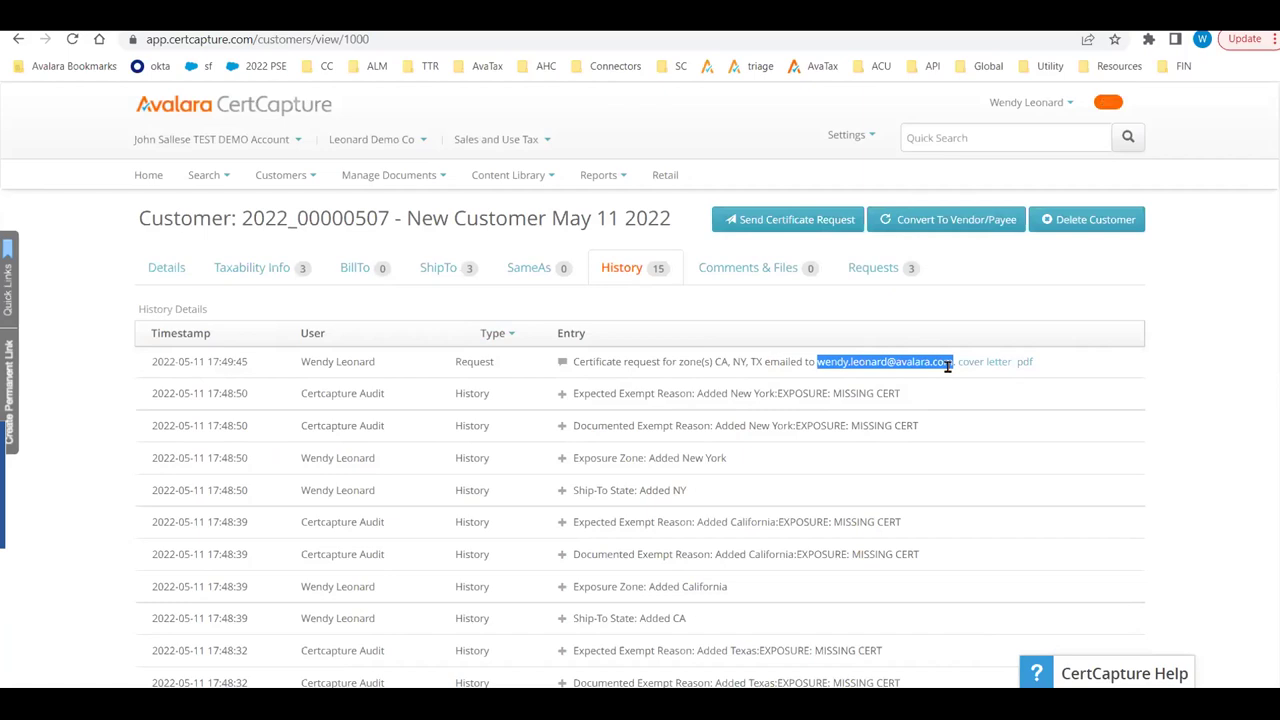
left_click(1025, 363)
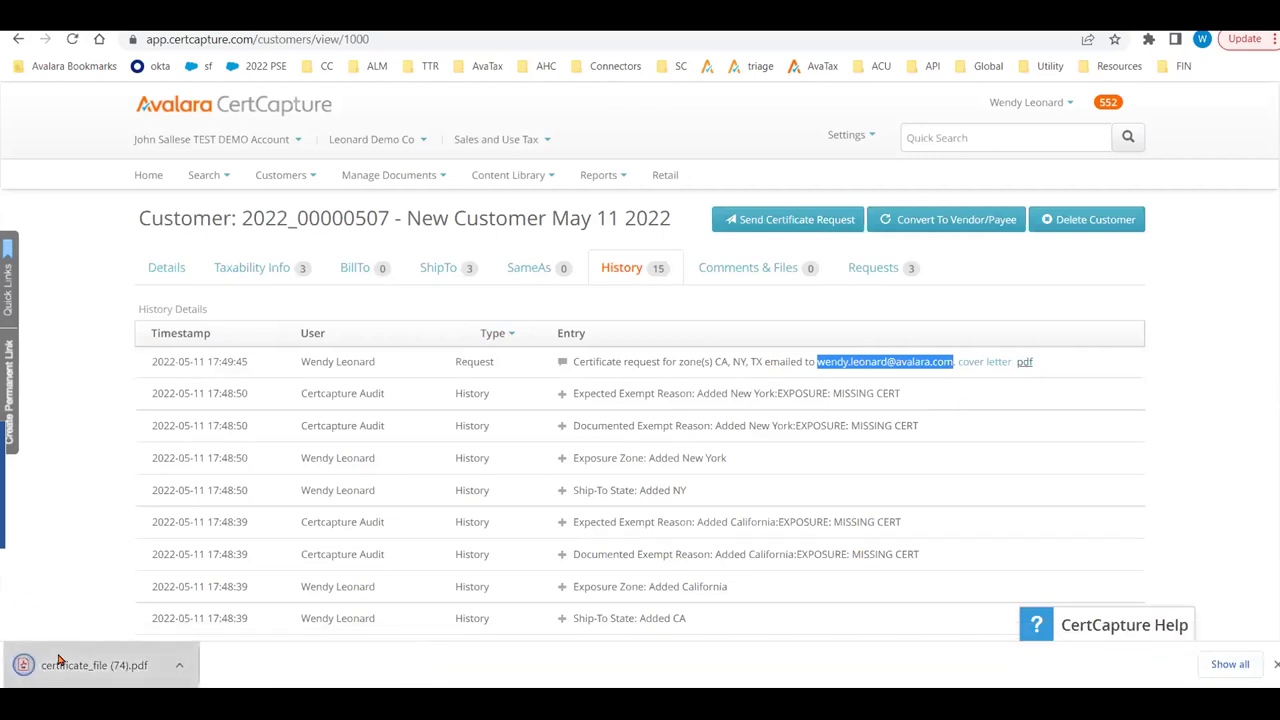
left_click(58, 662)
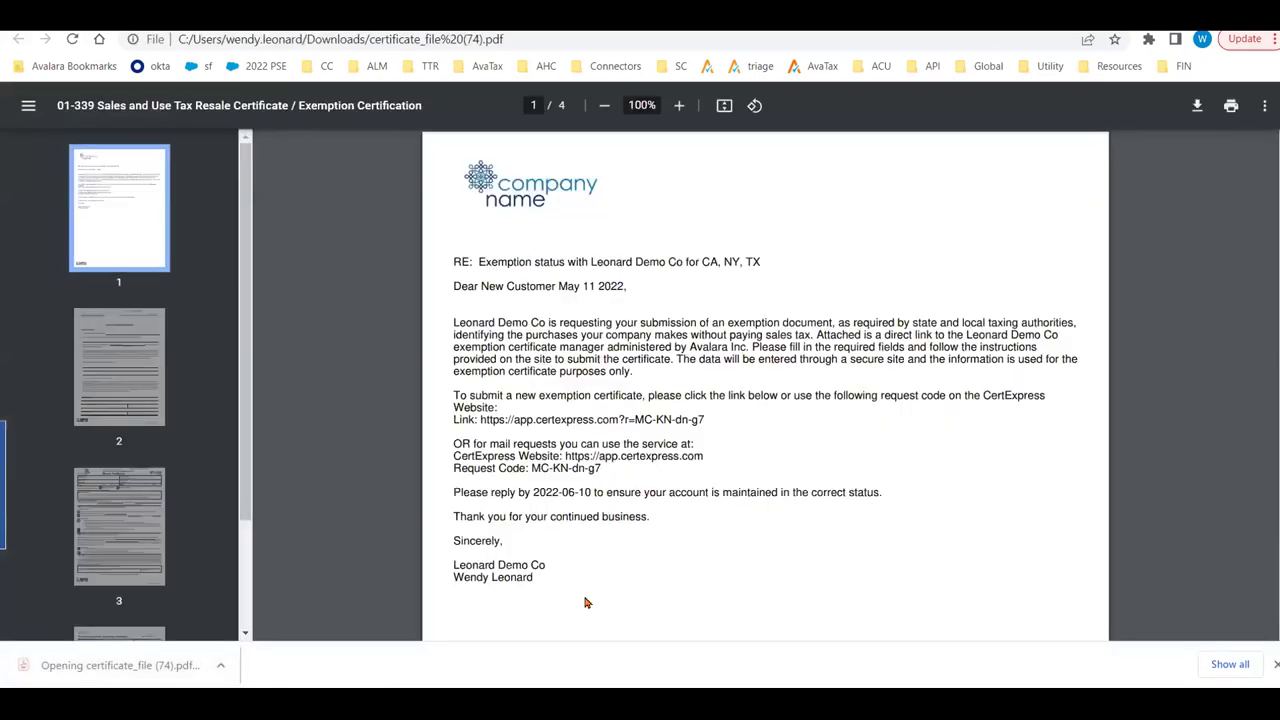
Step: Look through the request PDF's California and New York forms, return to the cover letter and follow its CertExpress link
scroll(591, 601, "down", 15)
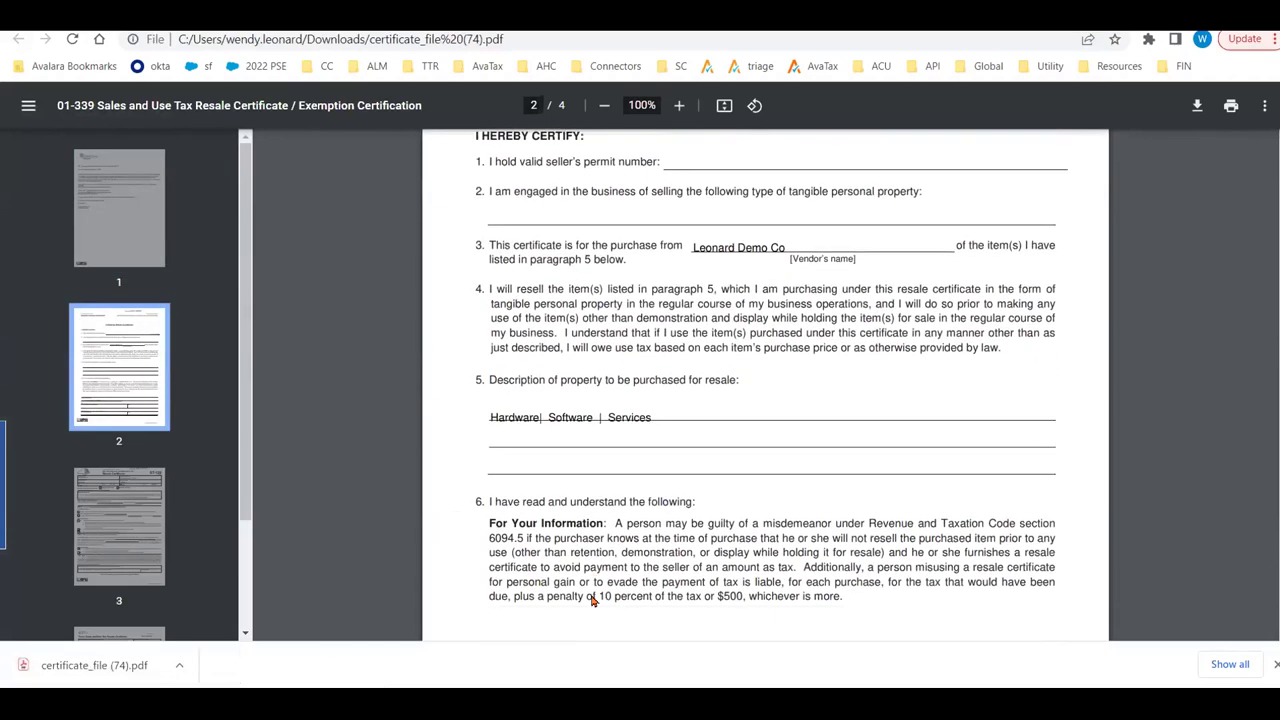
scroll(591, 601, "down", 8)
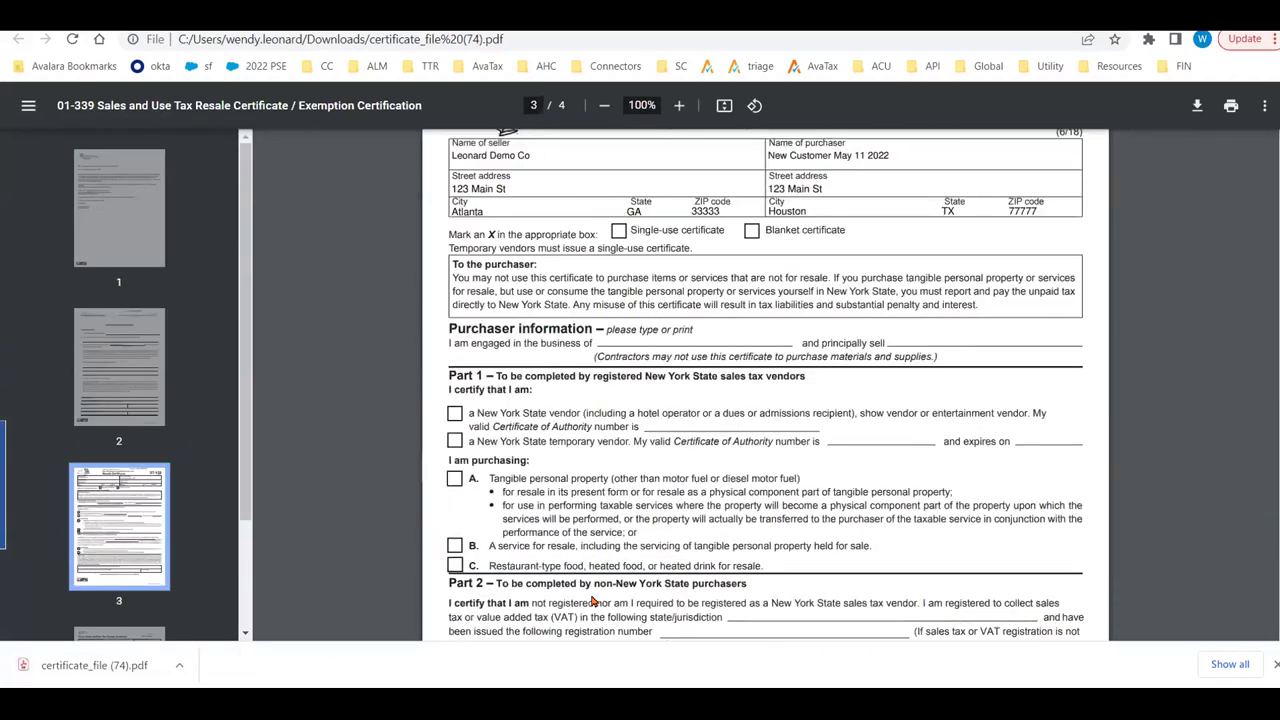
scroll(591, 601, "down", 1)
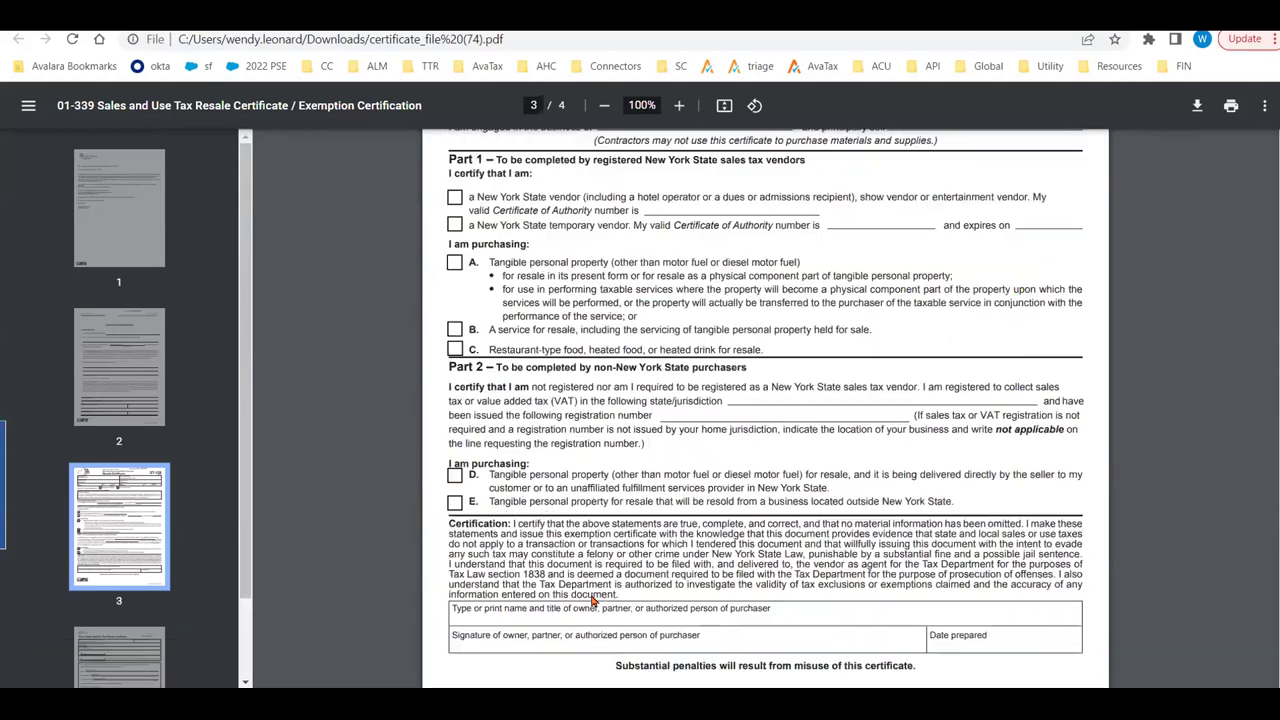
scroll(591, 601, "up", 20)
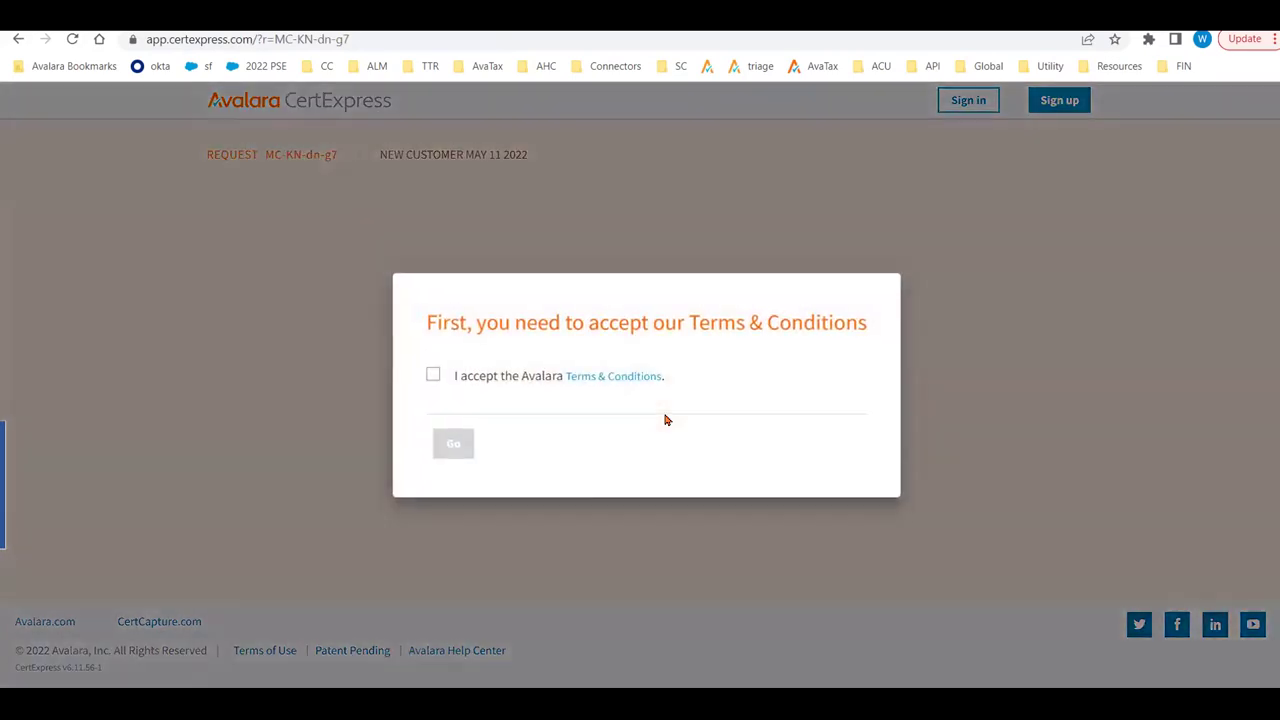
Step: Accept the Avalara Terms & Conditions and look over the documents requested for California, New York and Texas
left_click(433, 374)
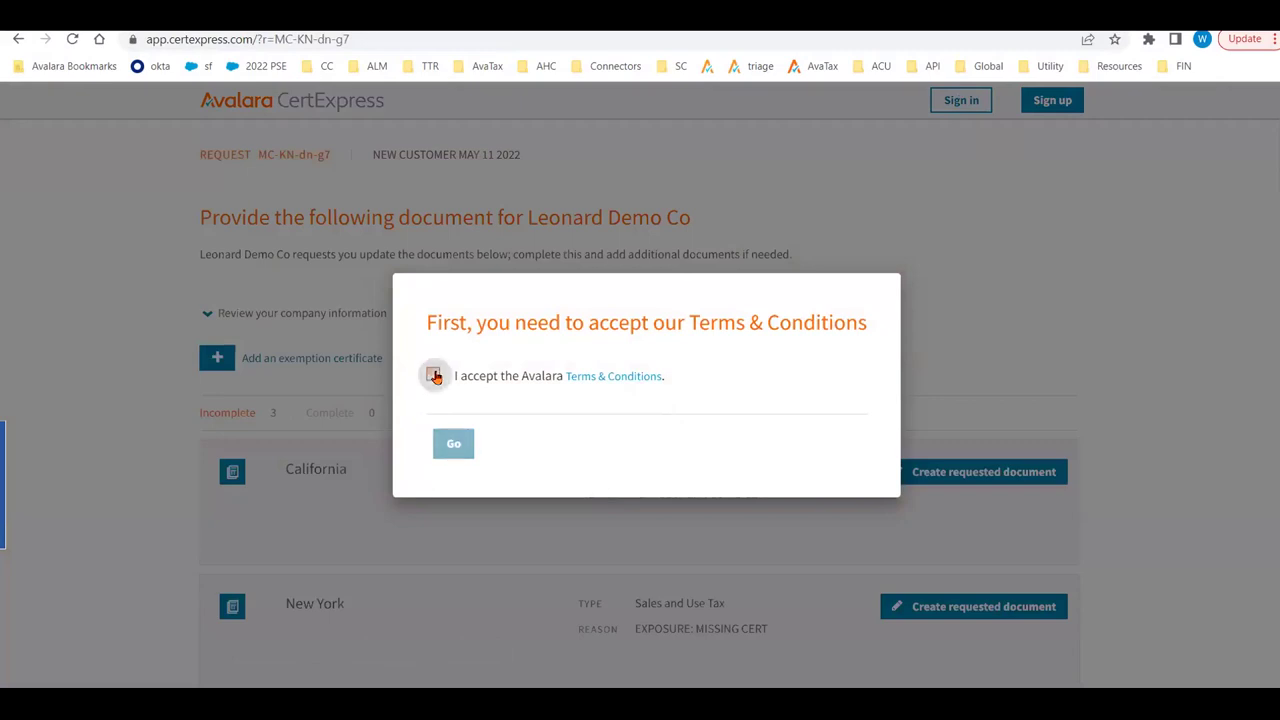
left_click(453, 447)
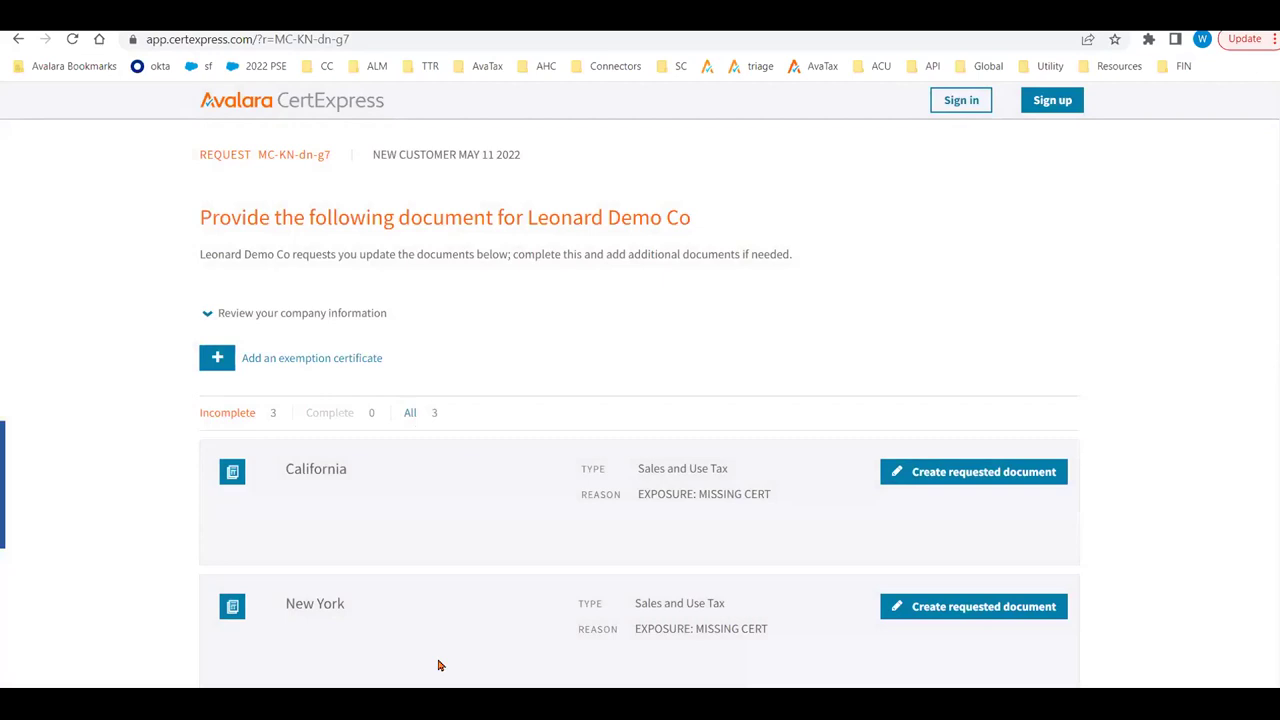
scroll(437, 663, "down", 3)
scroll(325, 438, "up", 2)
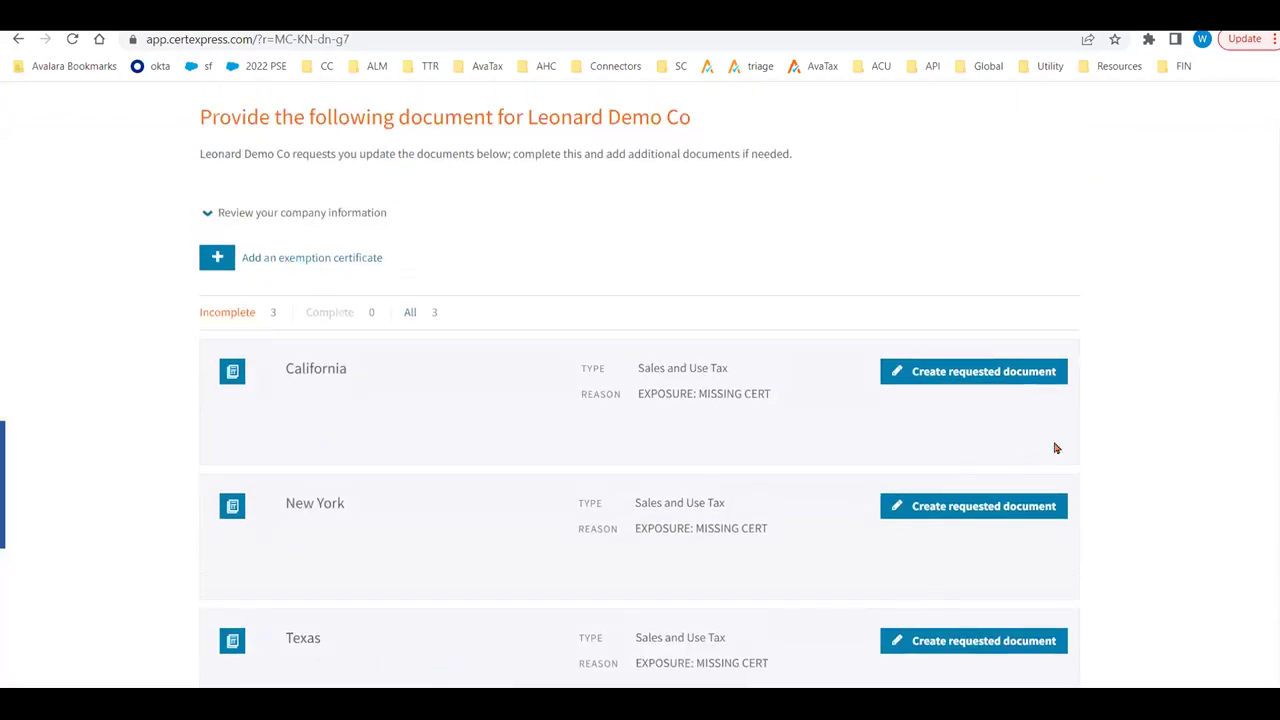
Step: Start creating the requested California document with the reason RESALE and proceed to the company details
left_click(959, 379)
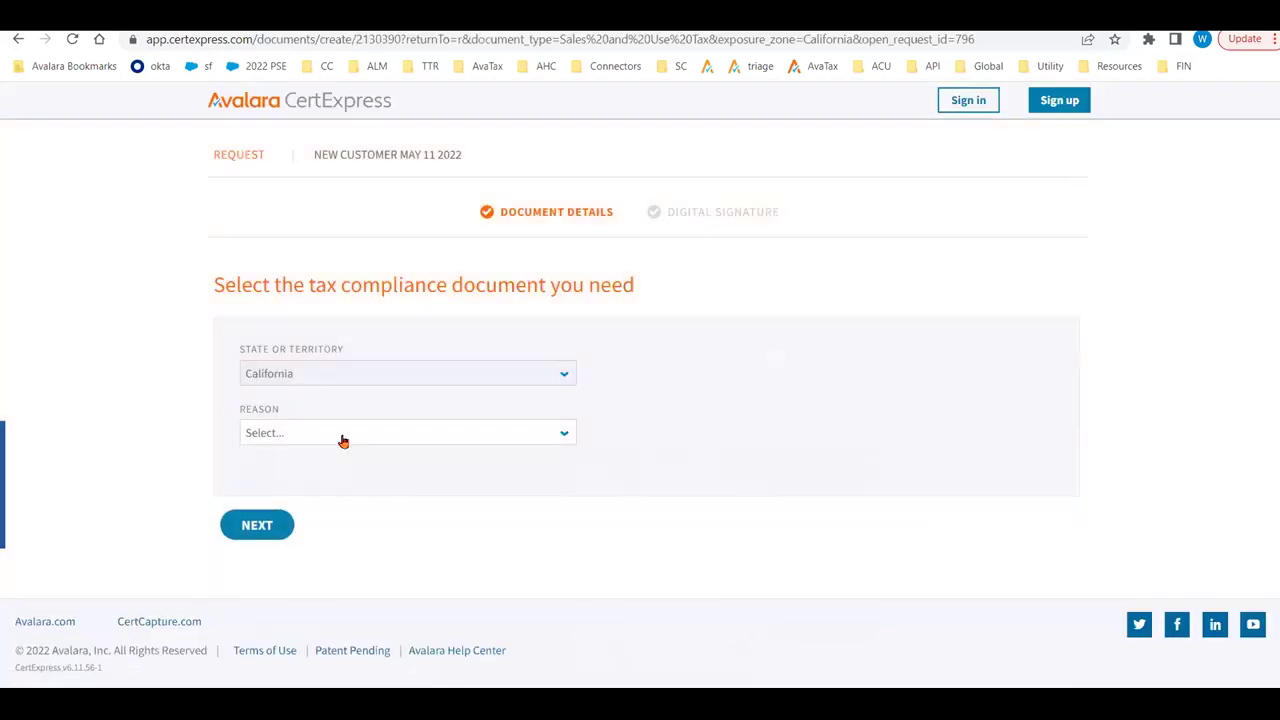
left_click(342, 441)
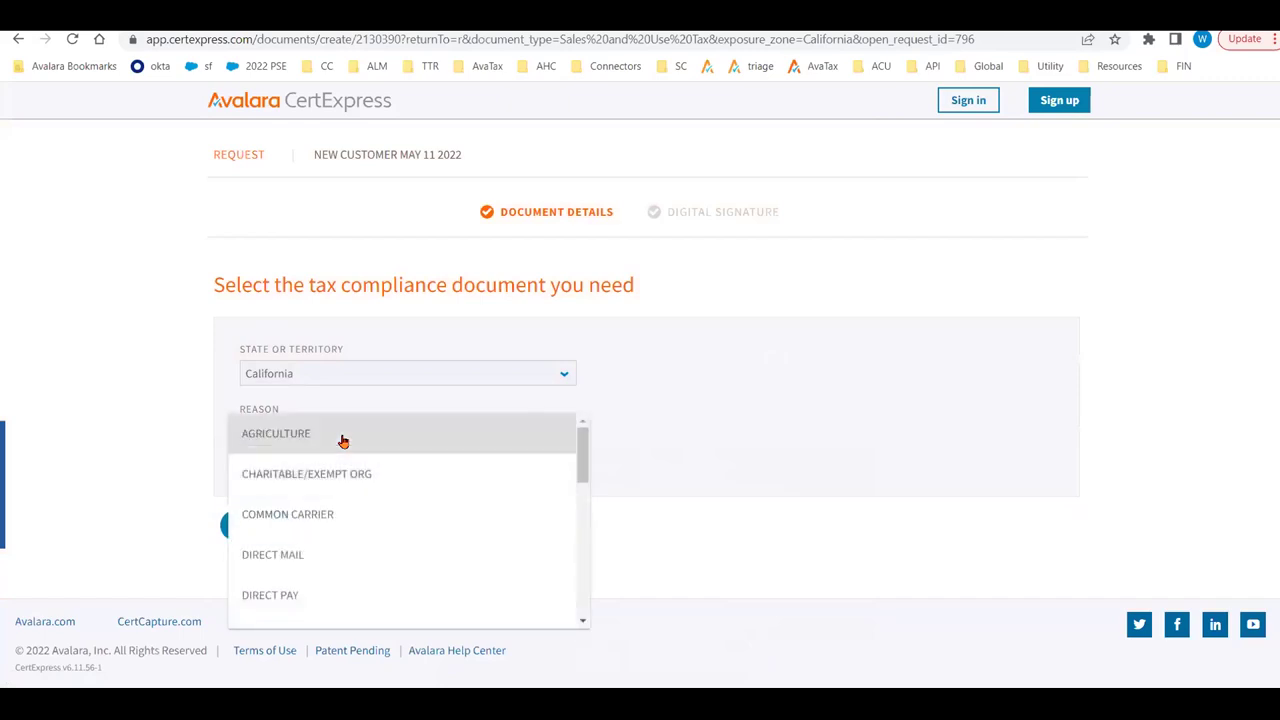
scroll(342, 441, "down", 5)
key("Return")
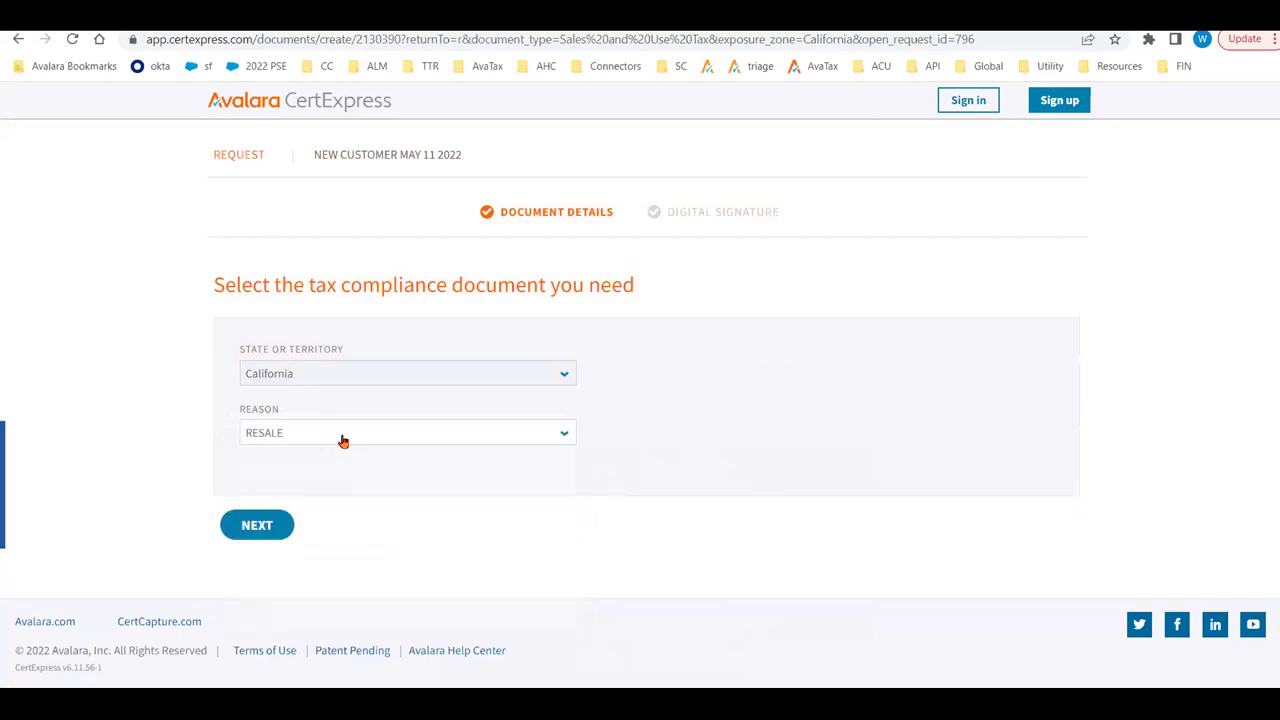
left_click(257, 526)
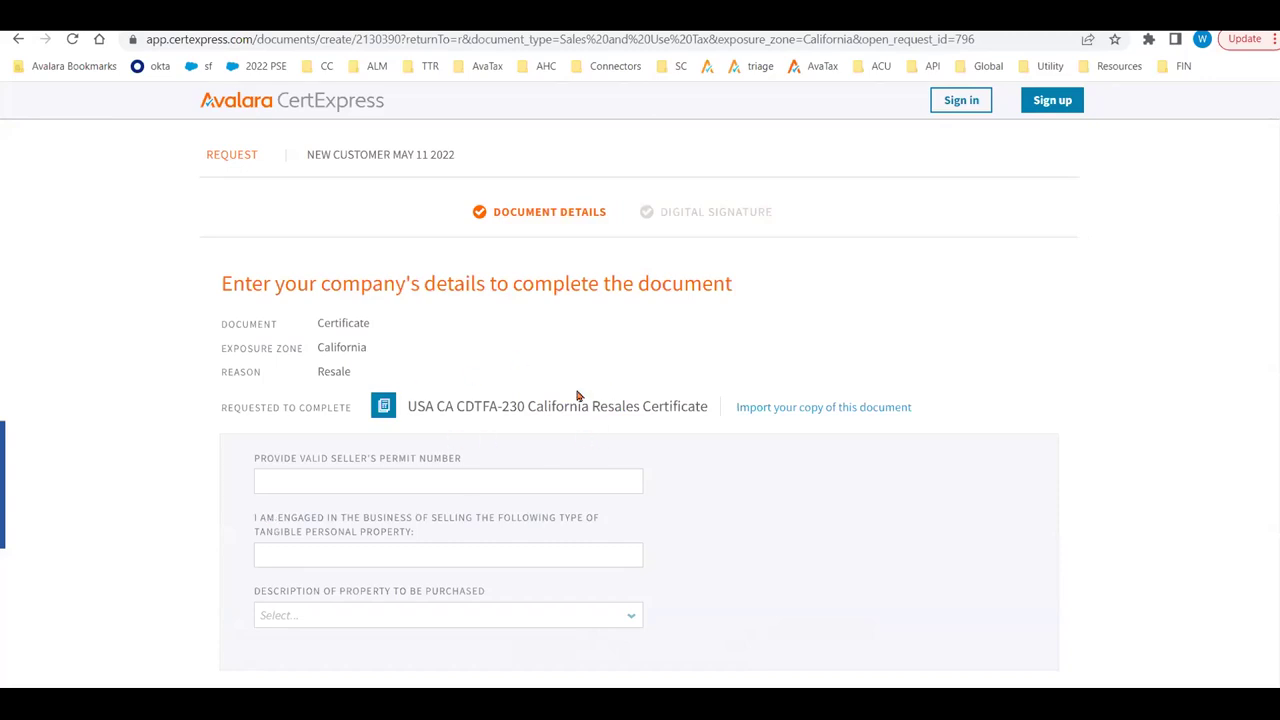
Step: Enter the valid seller's permit number for the California Resales Certificate
scroll(676, 475, "down", 3)
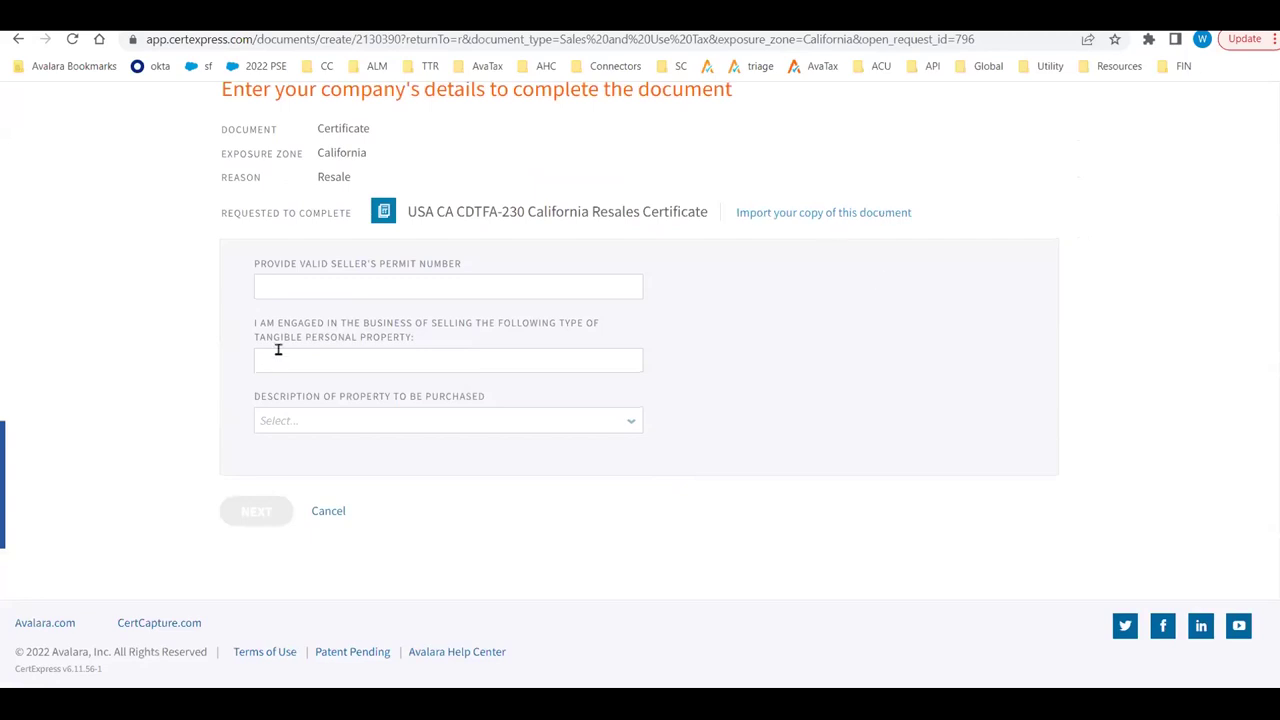
left_click(318, 288)
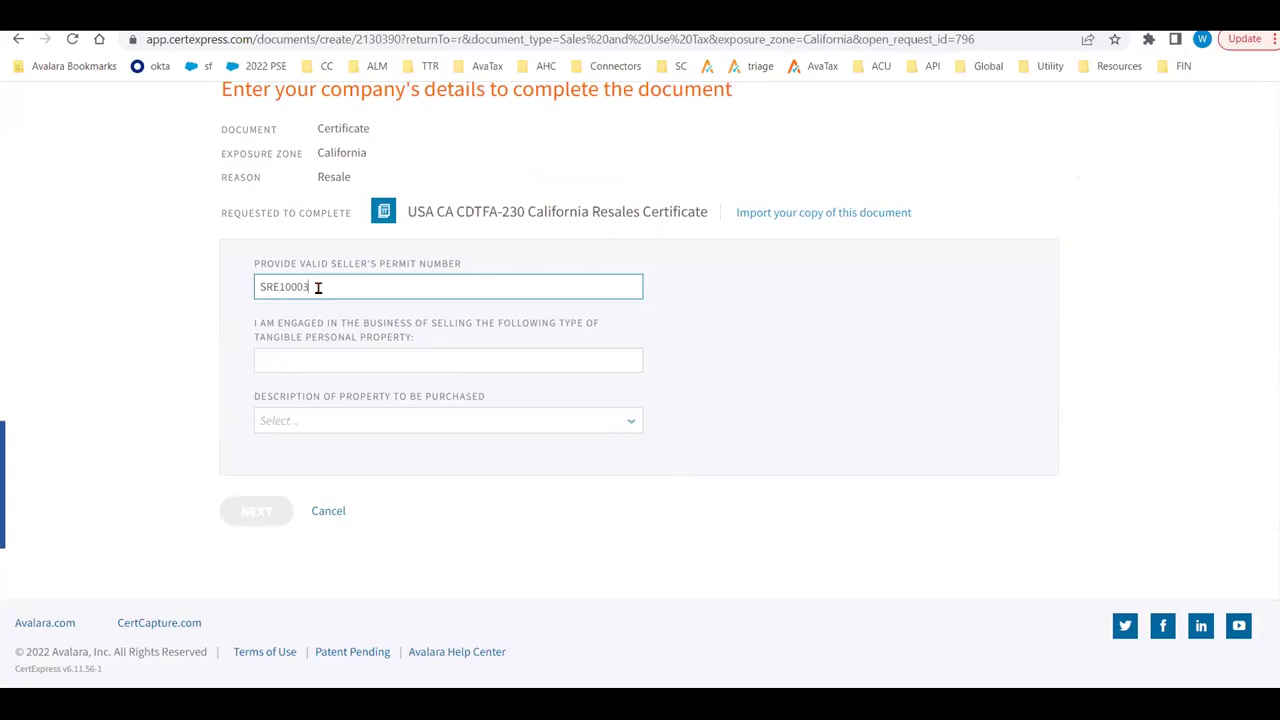
left_click(327, 348)
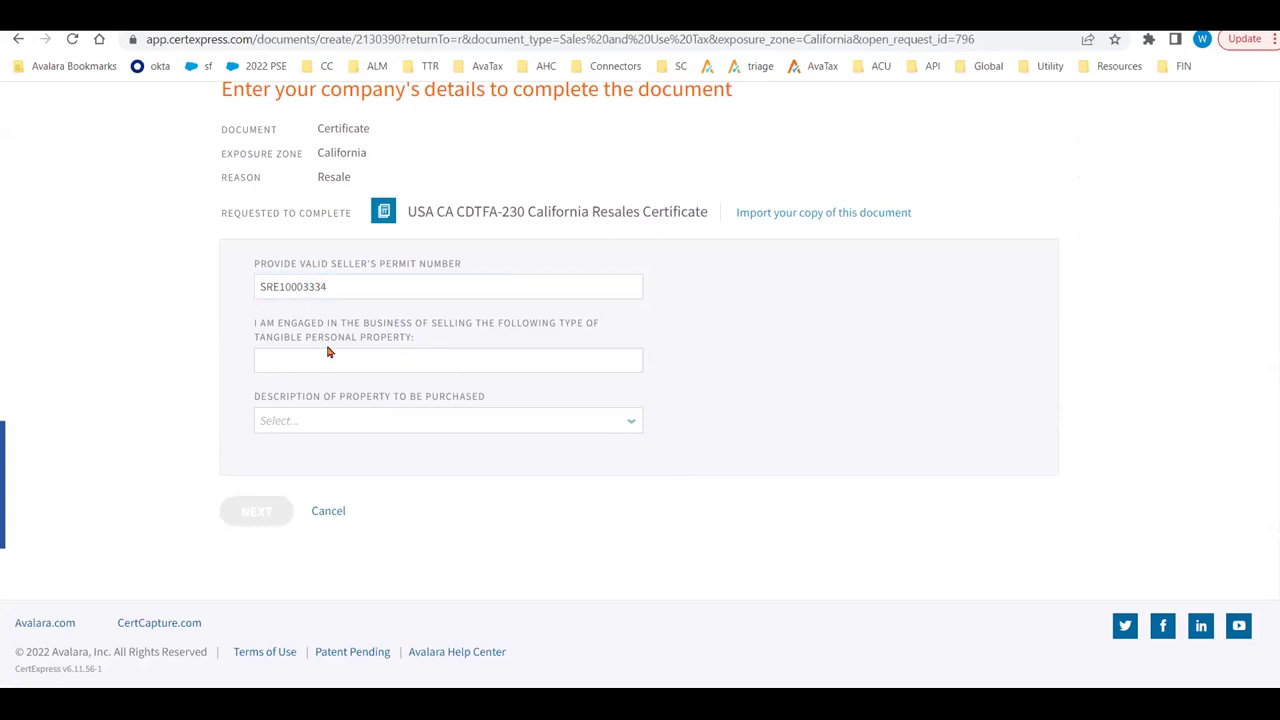